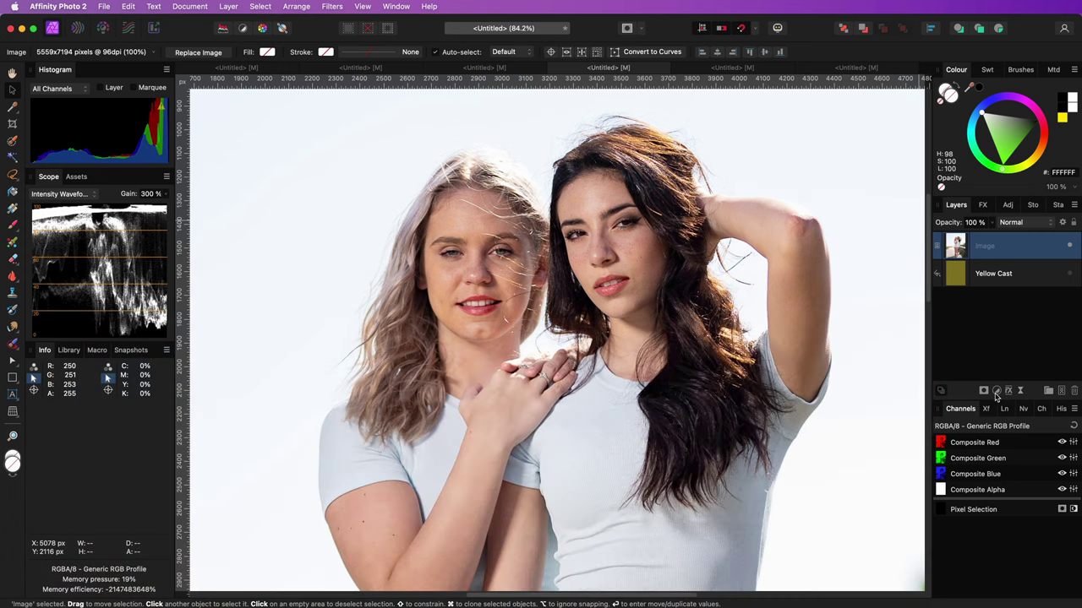
Step: Add a Channel Mixer adjustment with Gray output above the Image layer
click(996, 393)
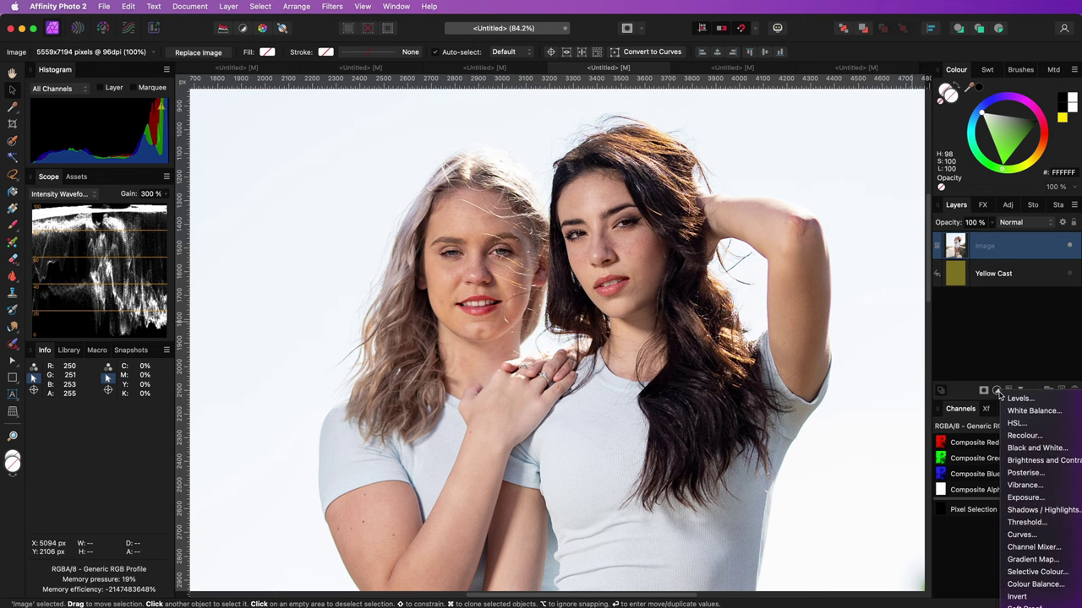
click(1033, 547)
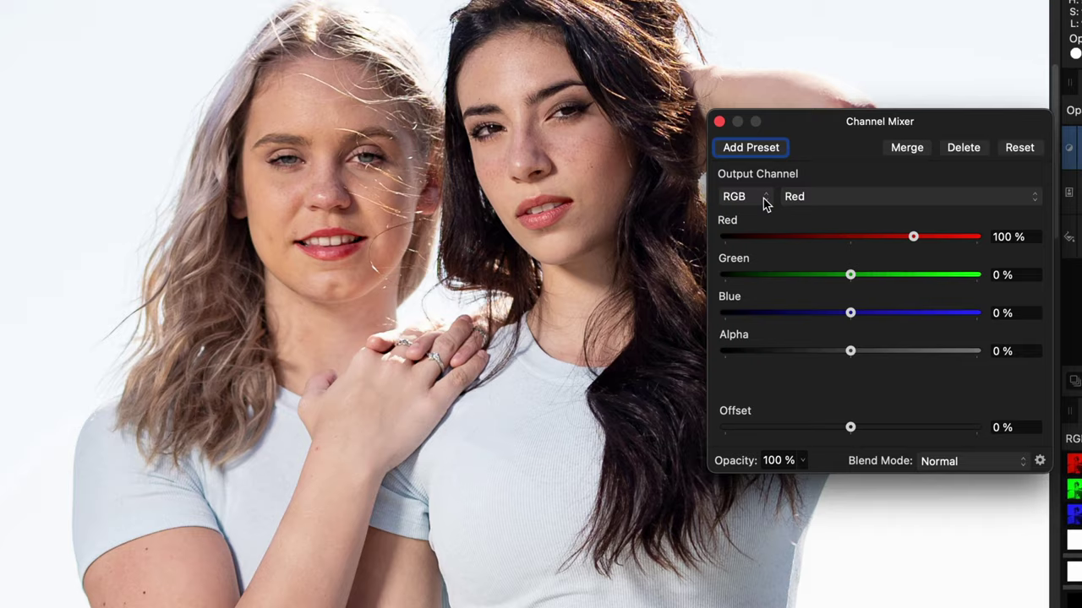
click(729, 275)
click(739, 161)
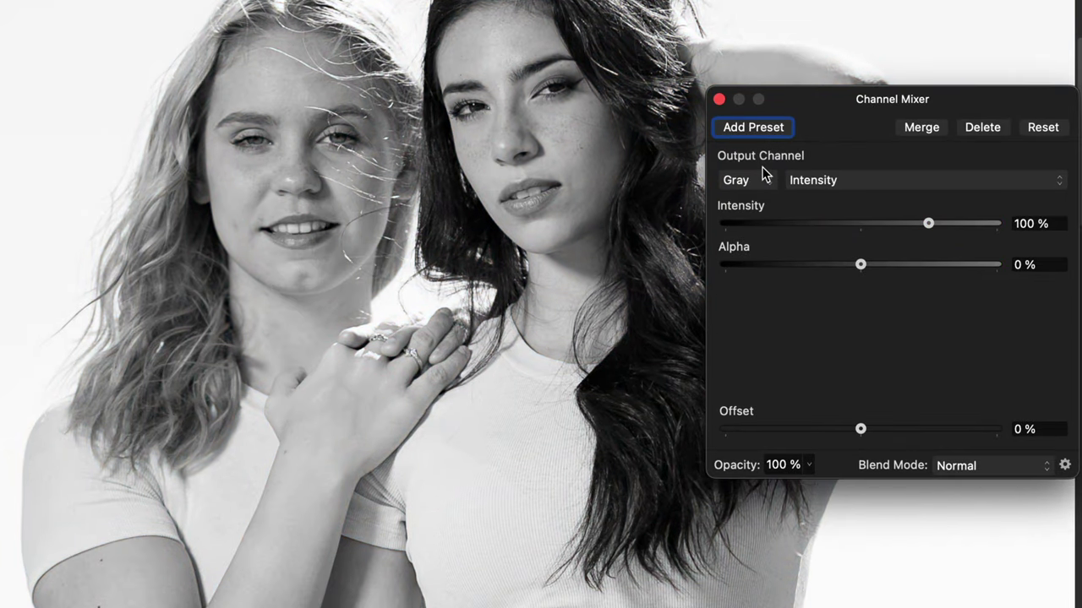
click(718, 100)
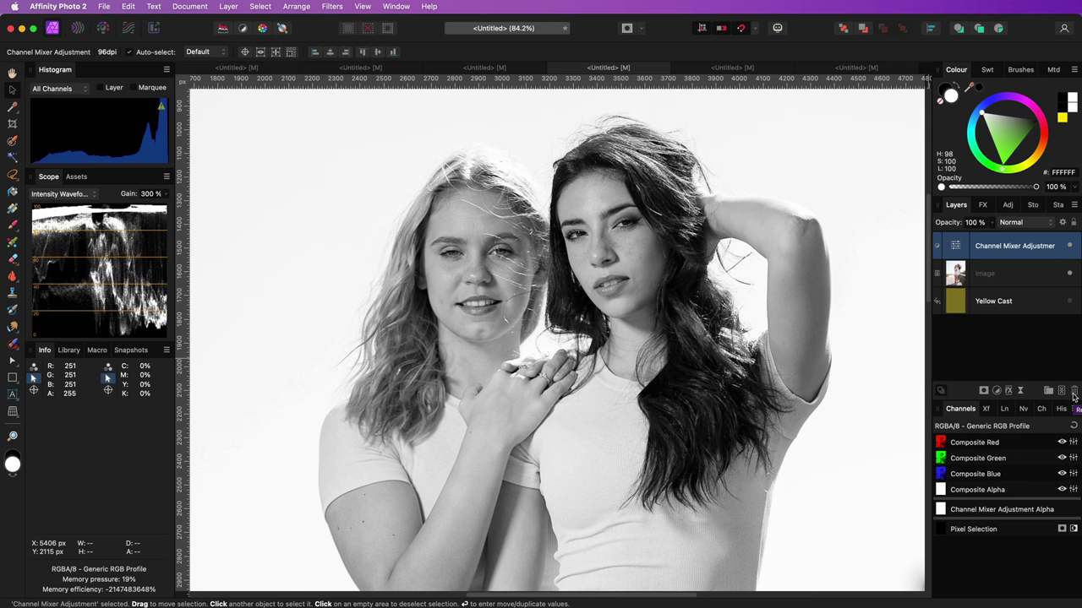
Step: Replace the gray mixer with a LAB Channel Mixer, Lightness near 0%, blended in Screen mode
click(1074, 393)
click(997, 392)
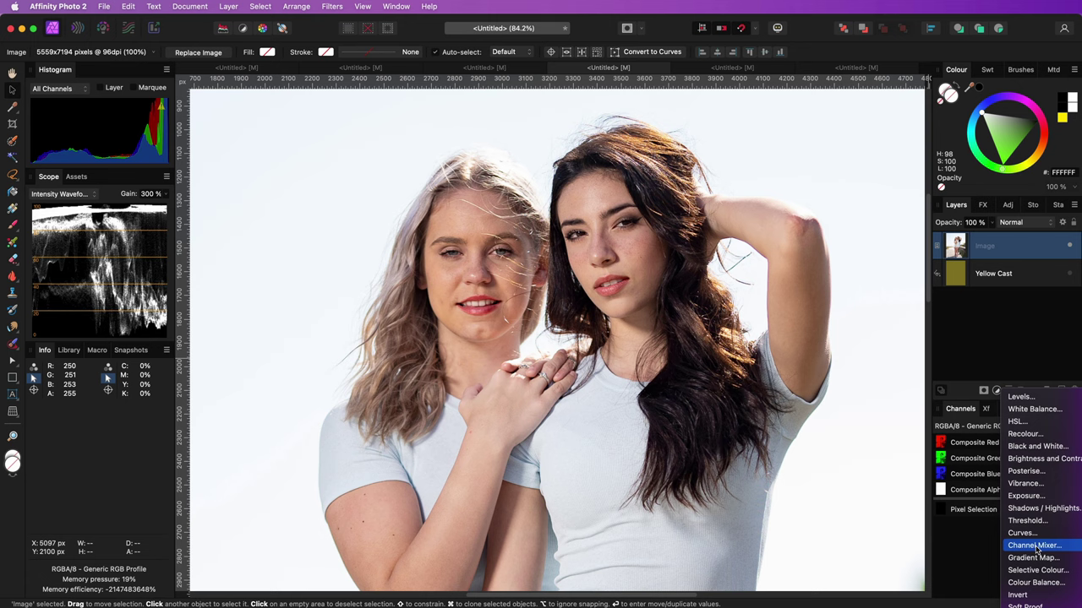
click(1033, 545)
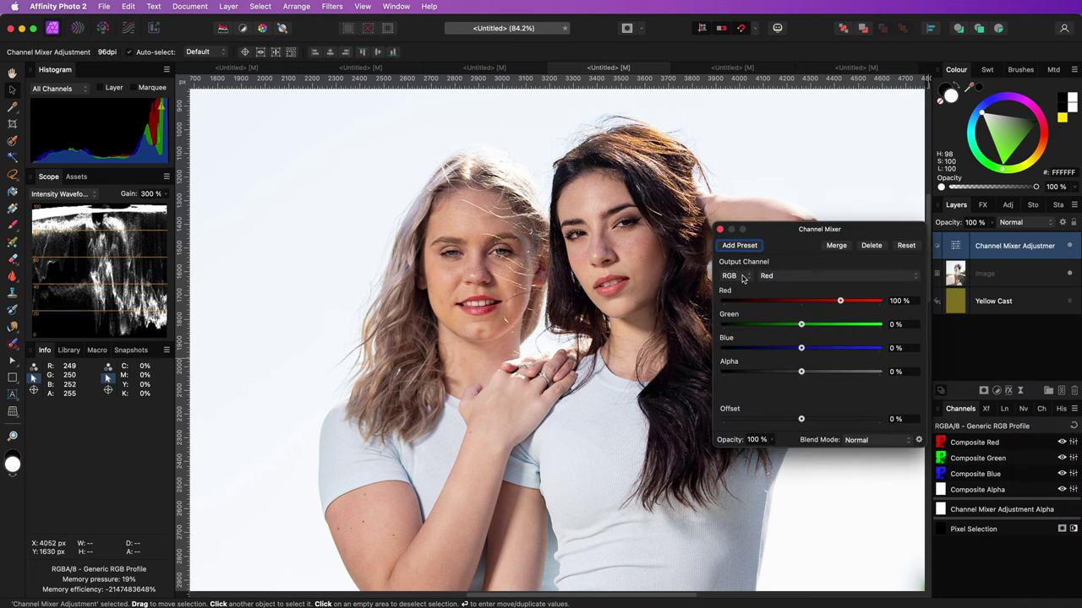
click(728, 275)
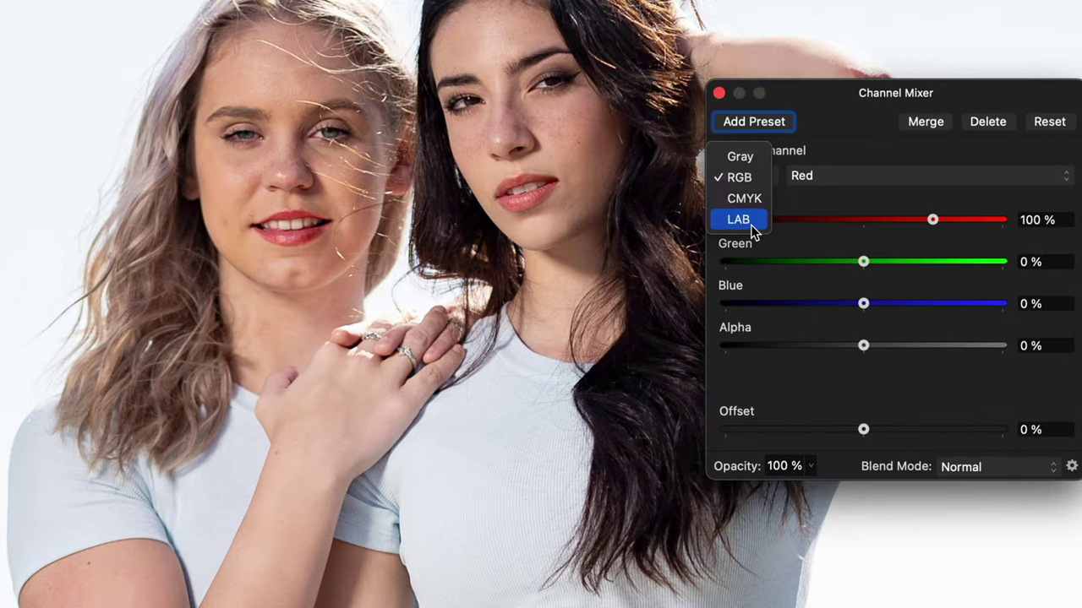
click(748, 222)
drag(934, 223, 869, 224)
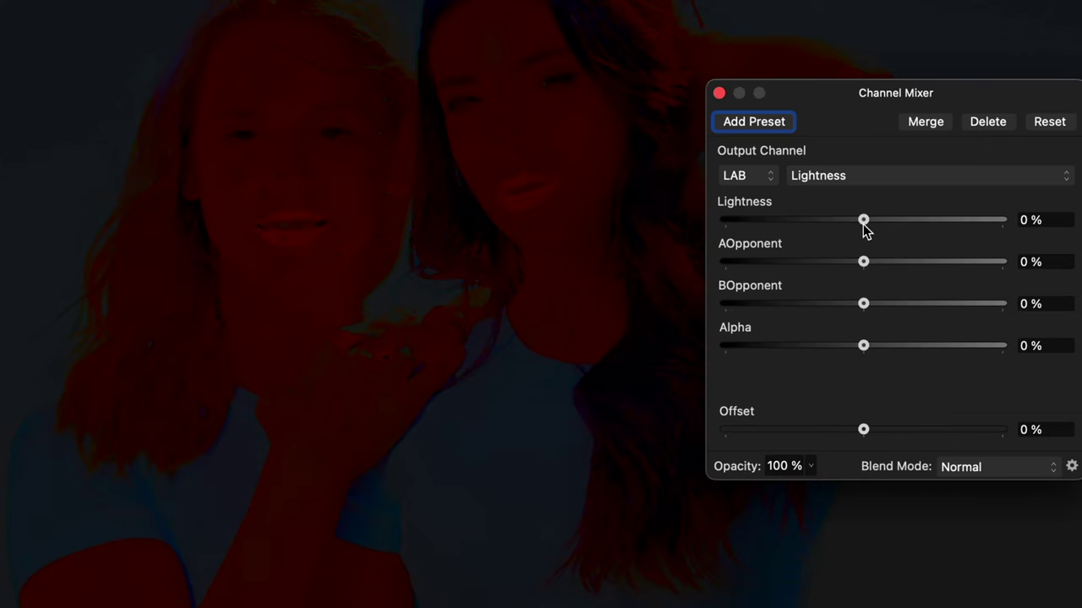
click(719, 93)
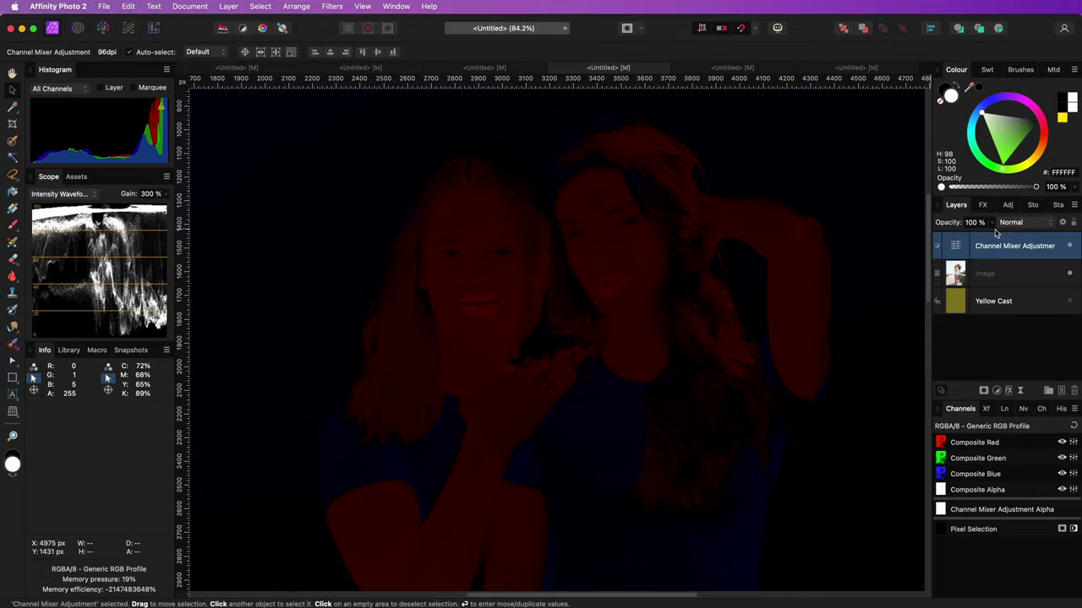
click(1009, 222)
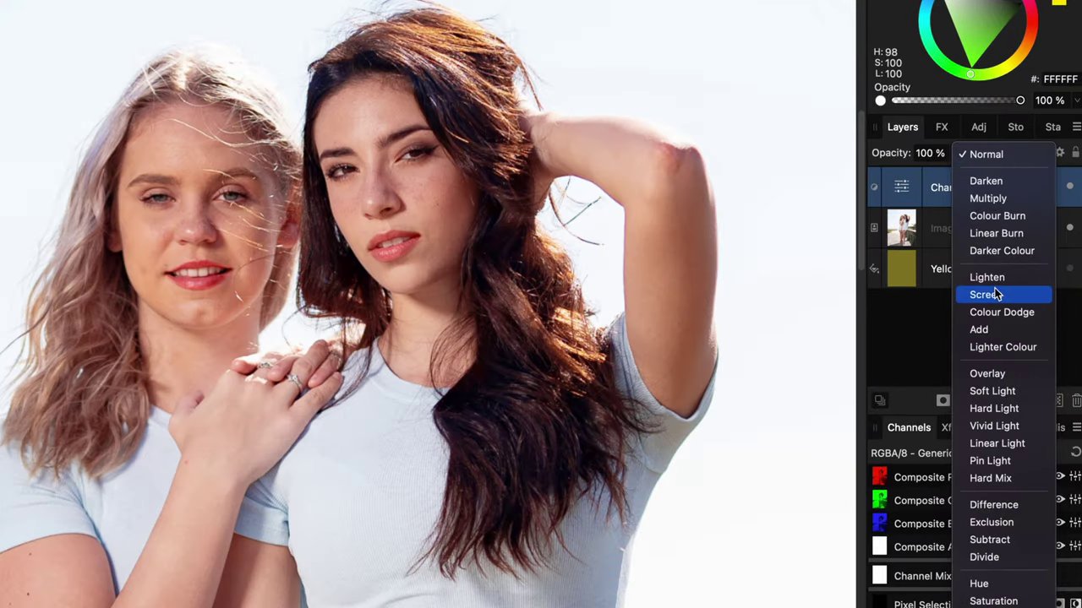
click(995, 294)
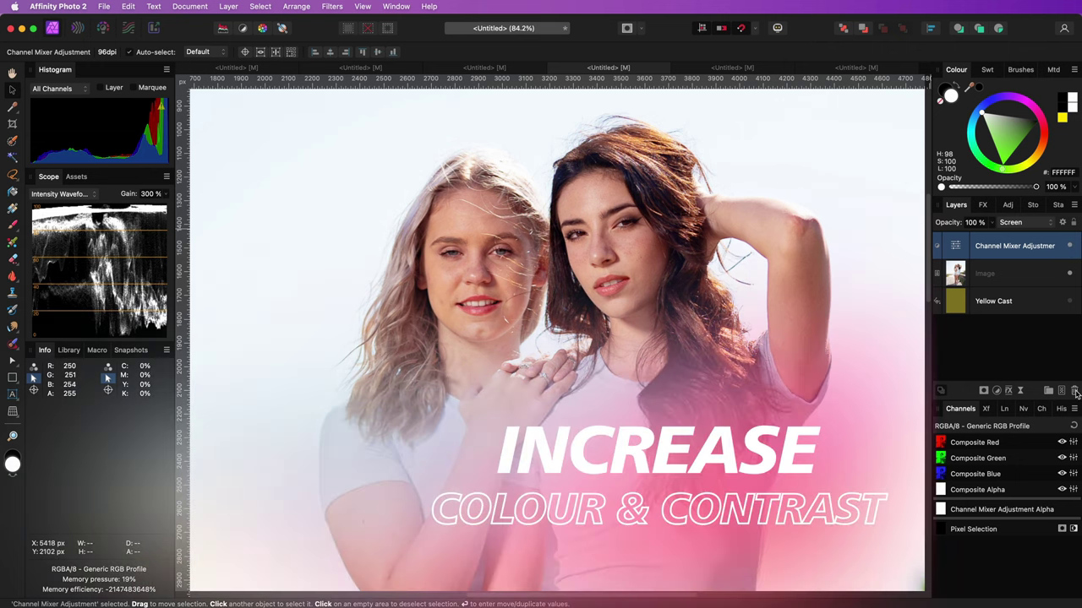
Step: Delete the previous mixer and add a new Channel Mixer using LAB channels
key(Delete)
click(997, 391)
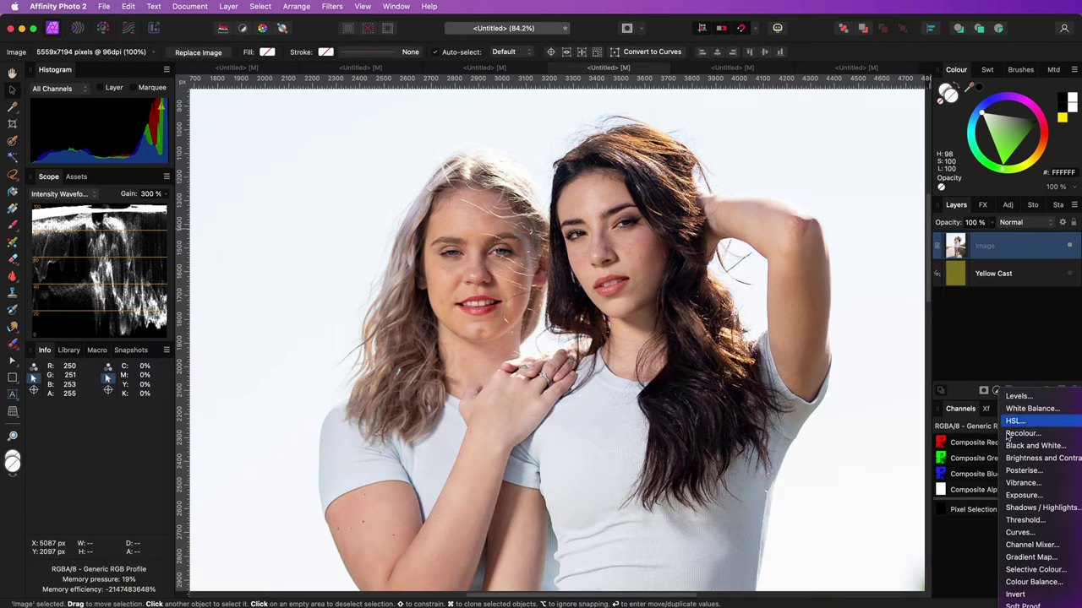
click(1030, 544)
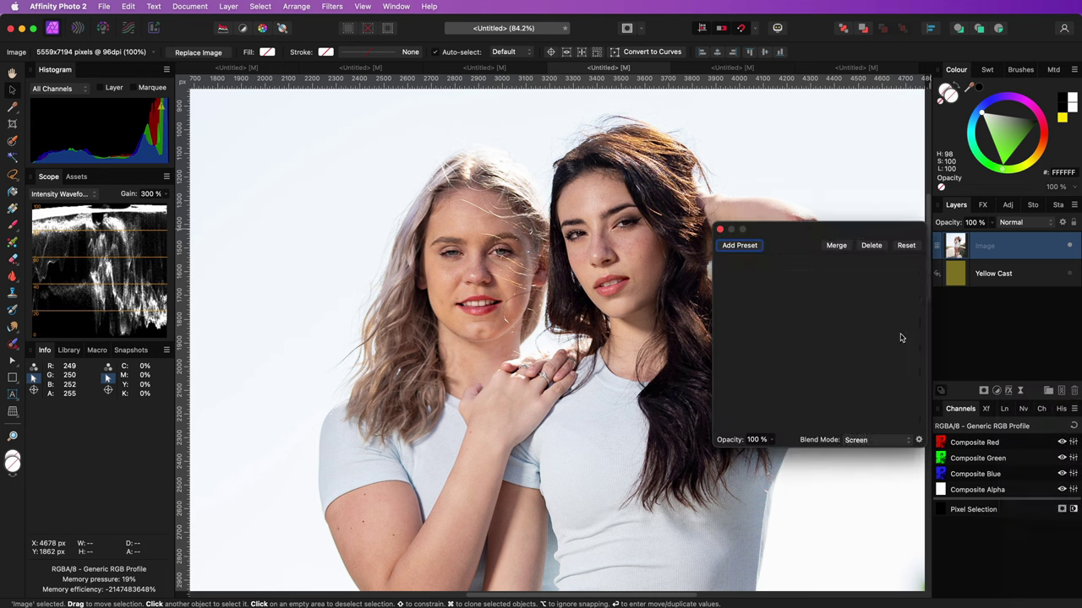
click(723, 278)
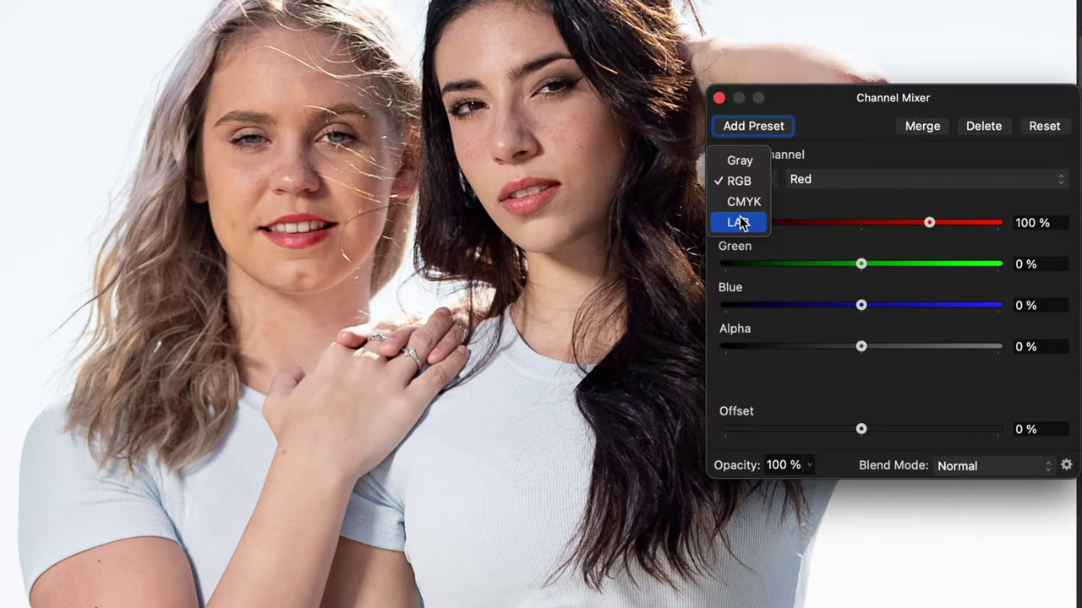
click(739, 220)
Step: Set Lightness to 50% and BOpponent to 50%, keeping Lightness as the output channel
click(1027, 224)
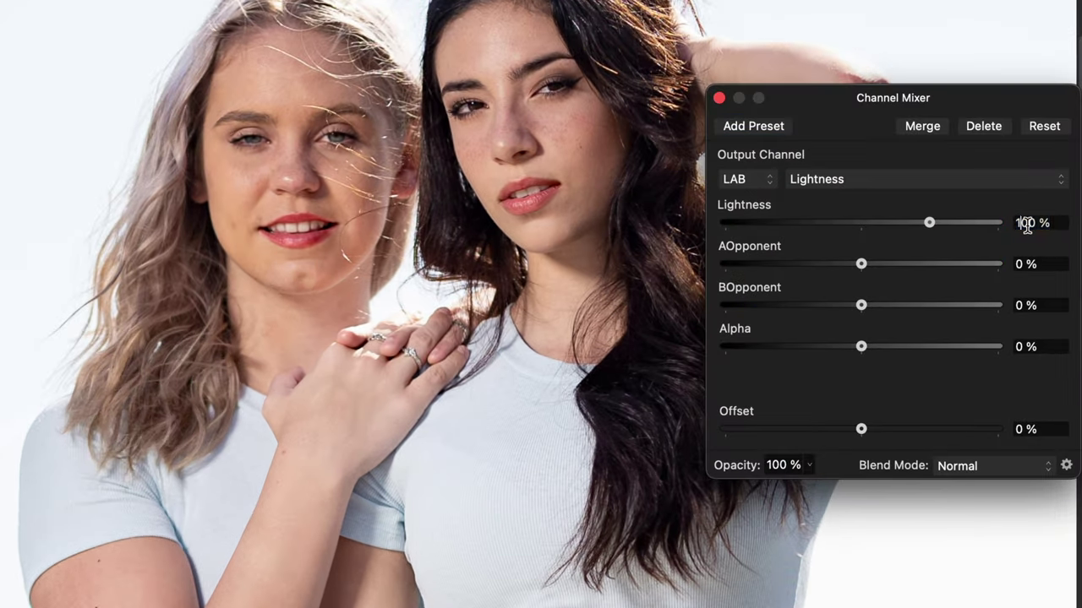
text(50)
key(Return)
click(1035, 306)
text(50)
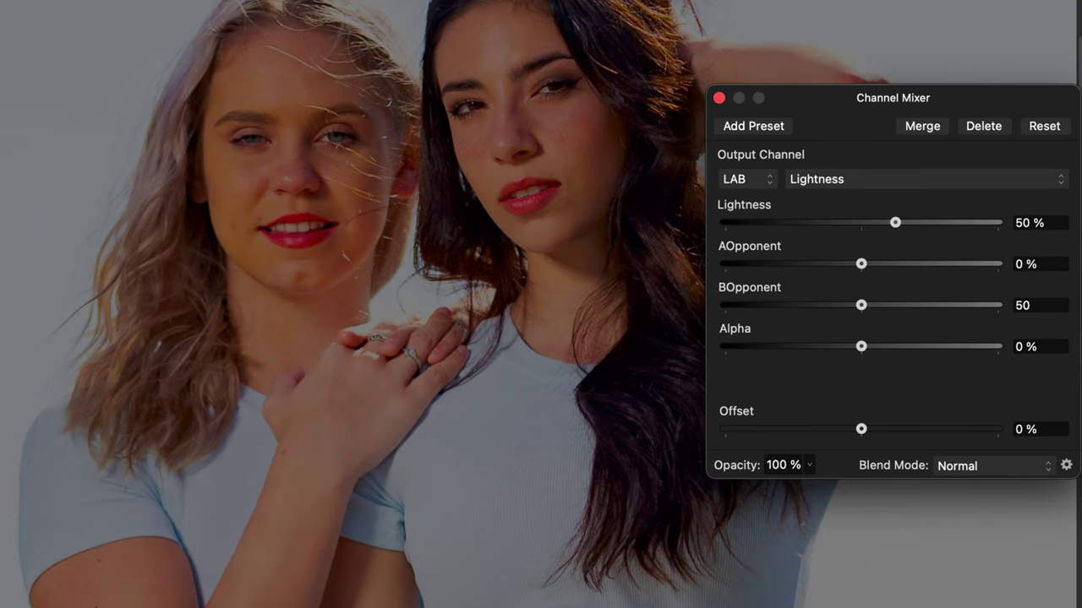
key(Tab)
click(885, 190)
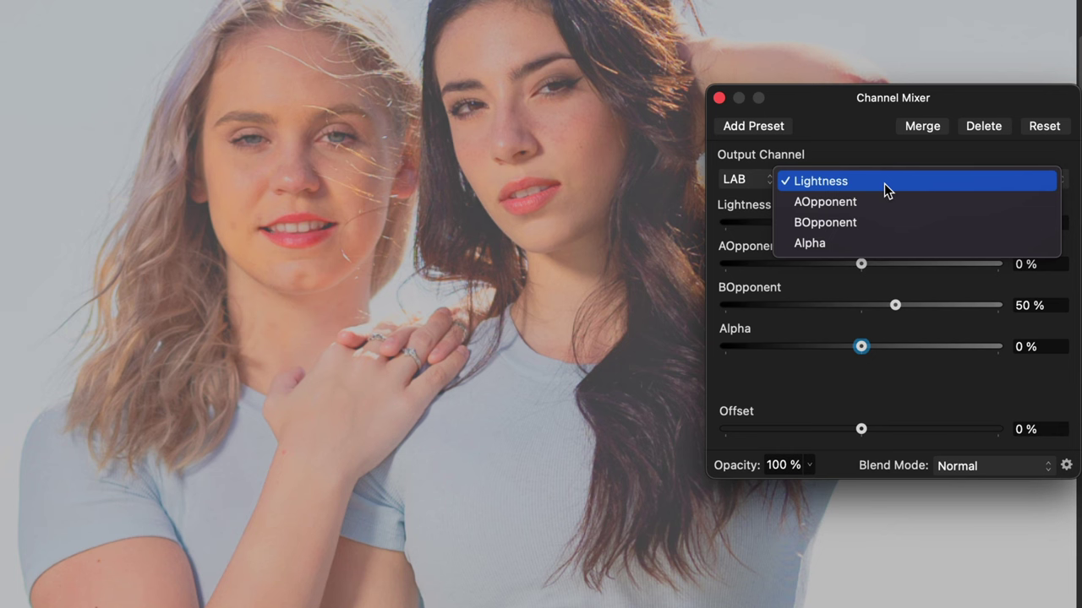
click(883, 183)
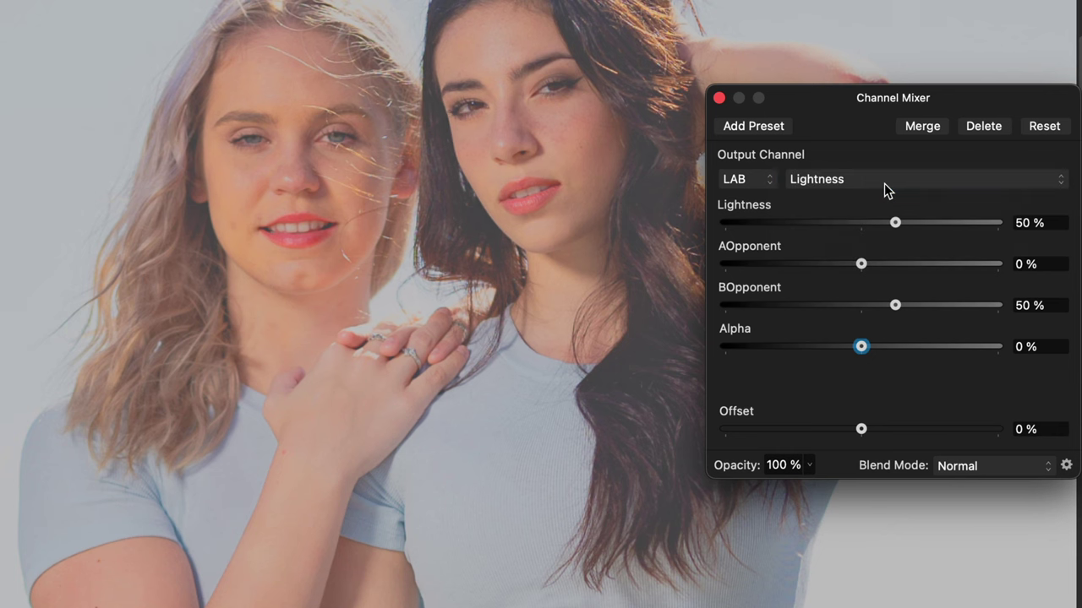
click(719, 100)
Step: Set the mixer layer to Hard Light blending with 50% fill opacity
click(1026, 222)
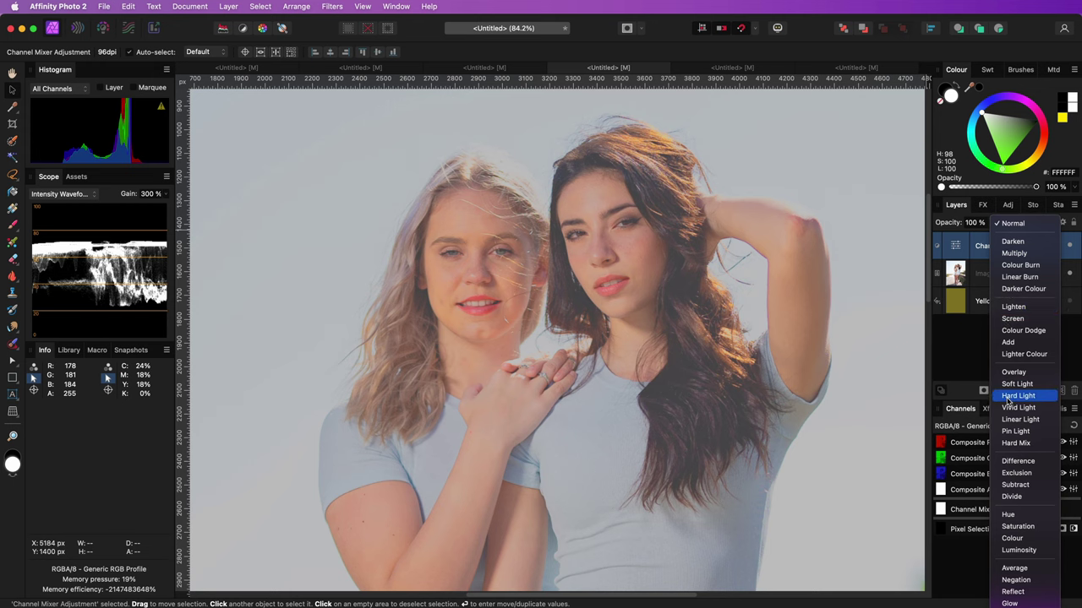
click(1008, 397)
click(1063, 222)
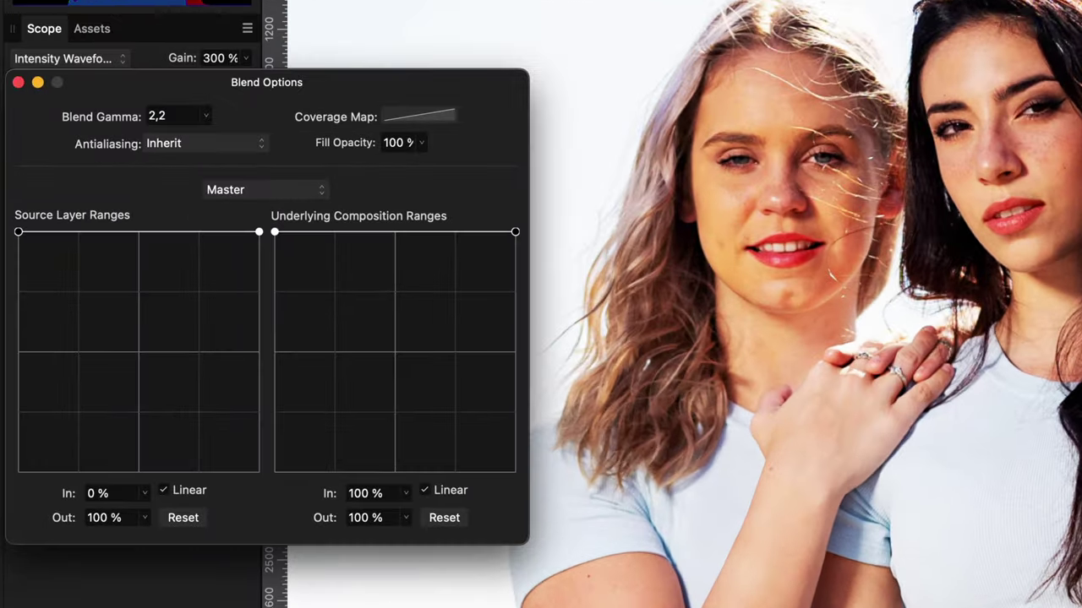
click(246, 237)
text(50)
key(Return)
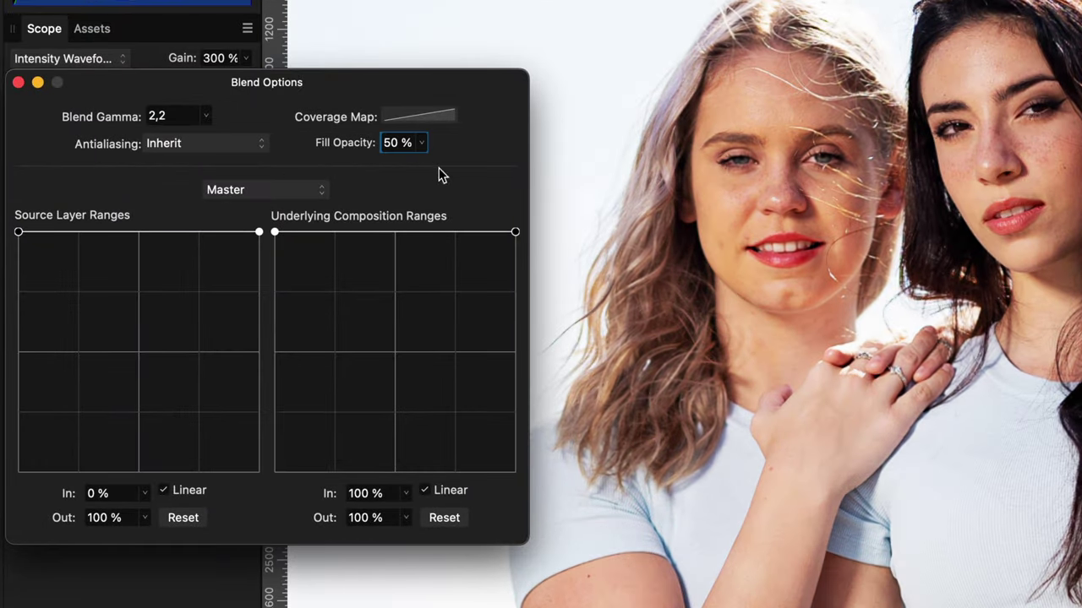
click(18, 82)
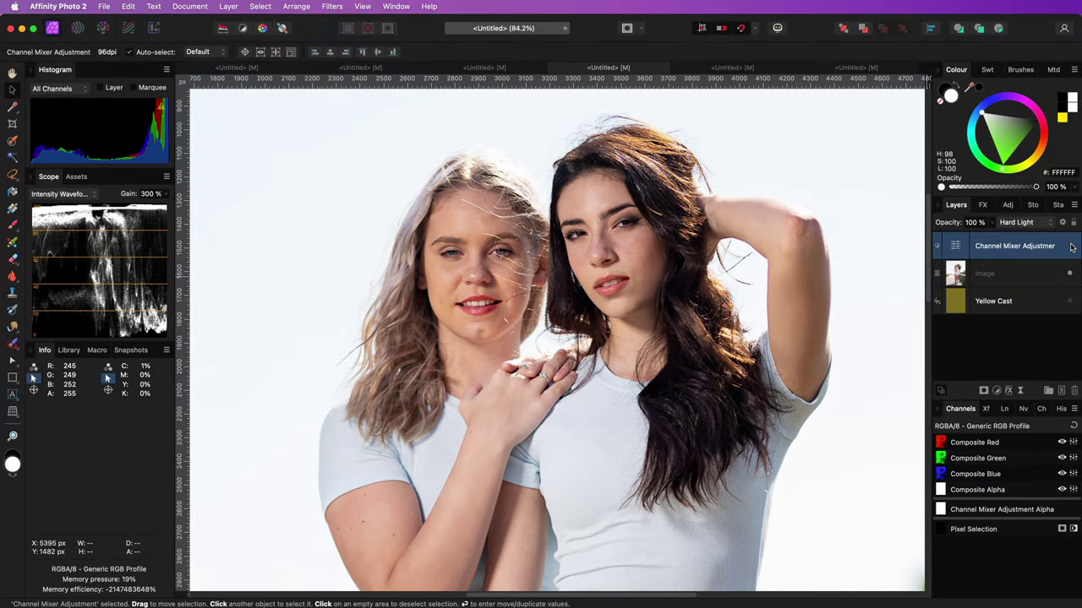
click(1070, 246)
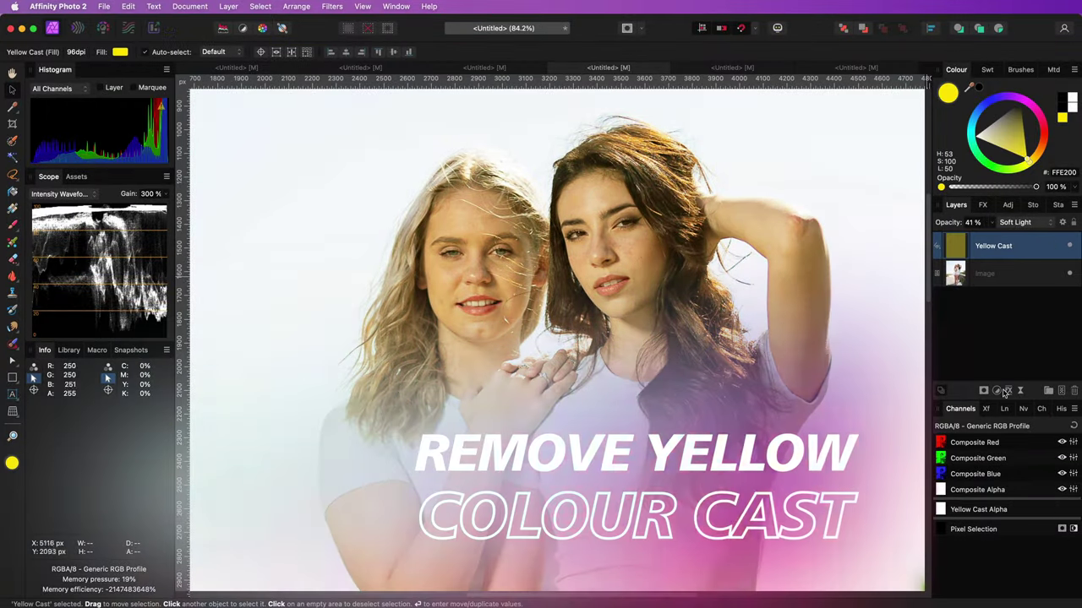
Step: Add a Channel Mixer over Yellow Cast with Blue output set to Green 50%, Blue 50%
click(996, 391)
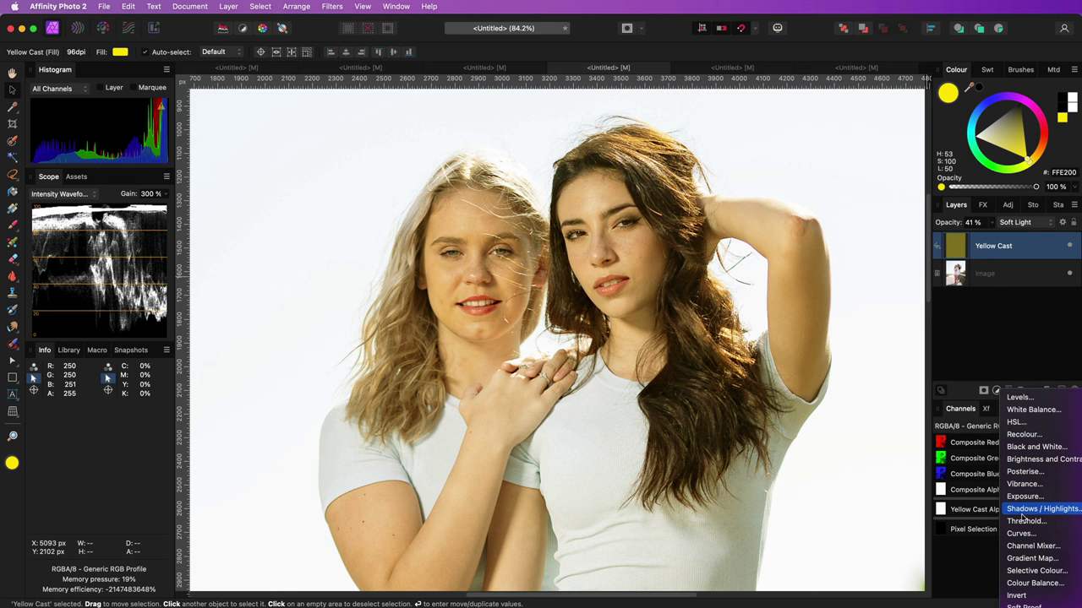
click(1029, 546)
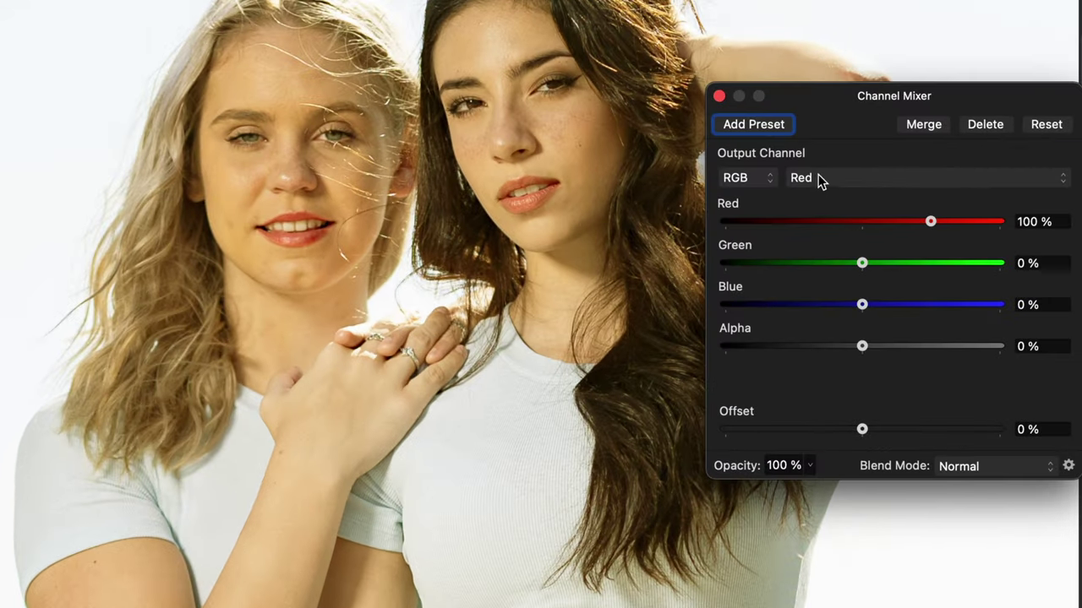
click(775, 276)
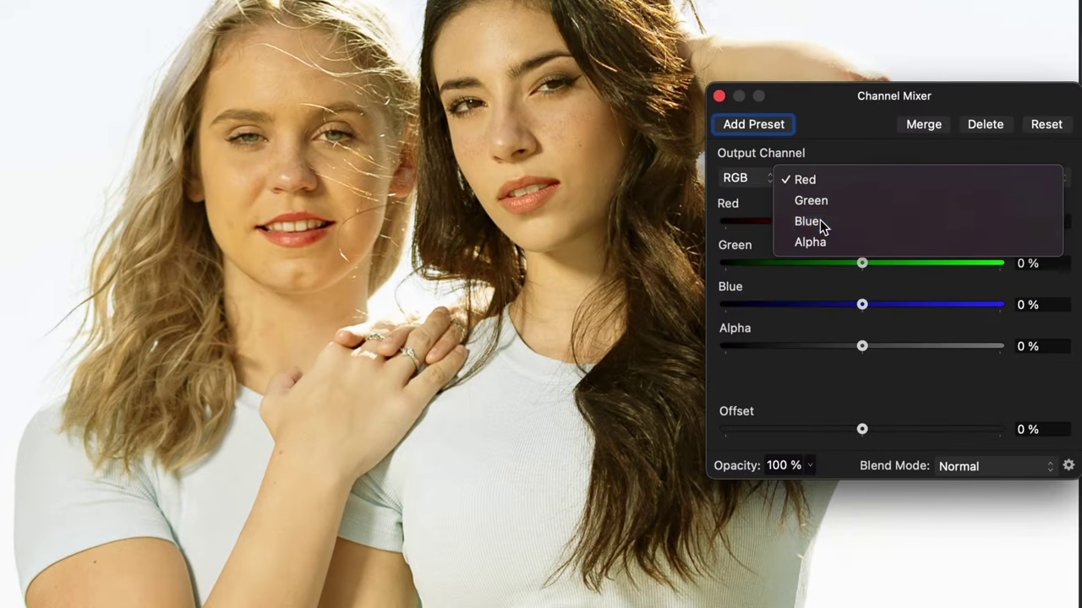
click(820, 219)
click(1024, 265)
text(50)
key(Tab)
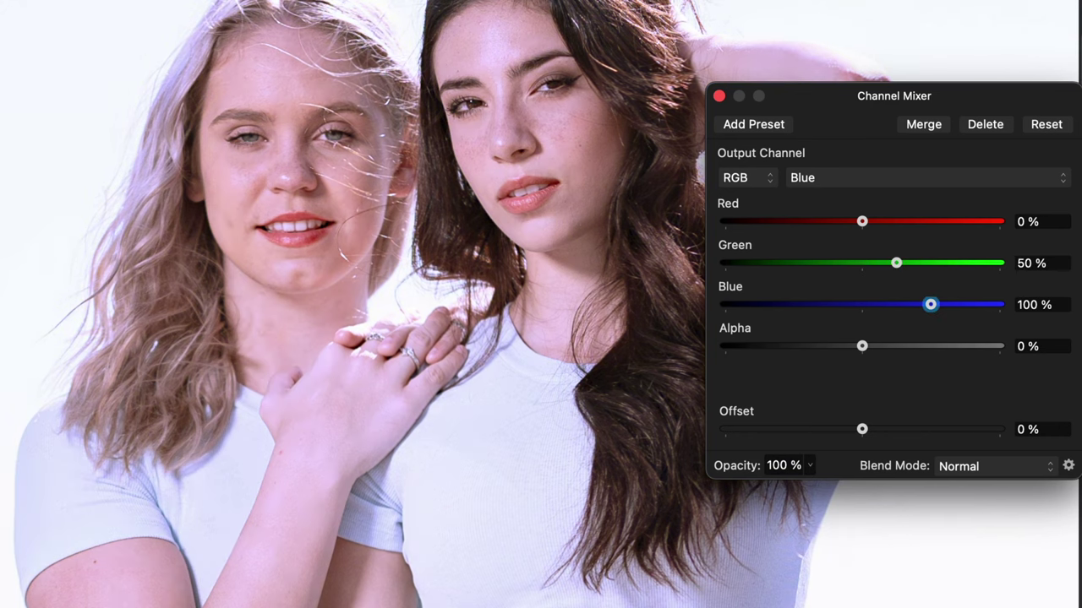
click(1026, 305)
text(50)
key(Tab)
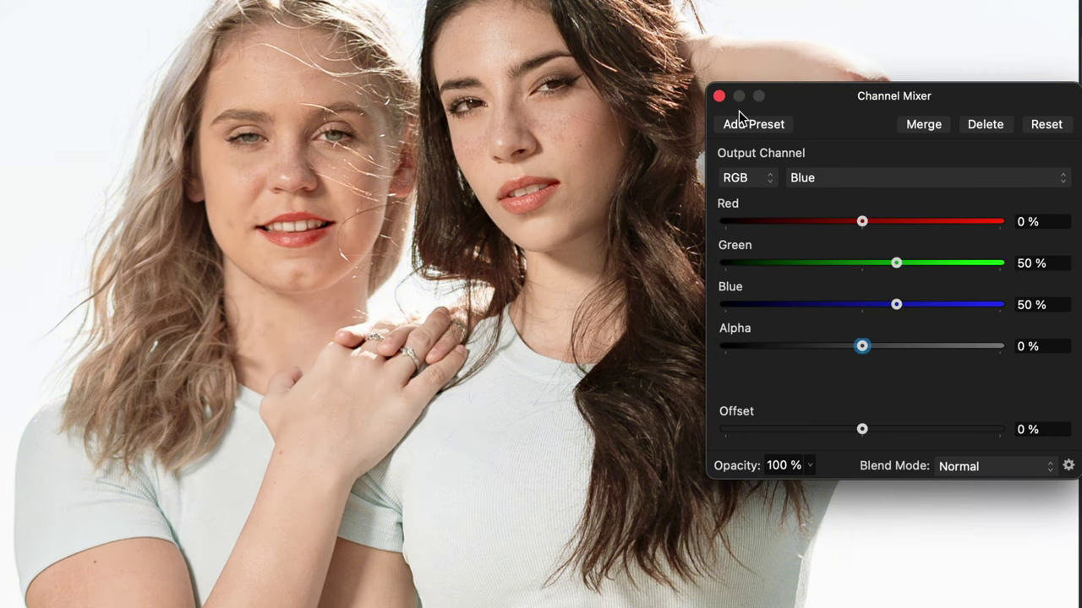
click(719, 96)
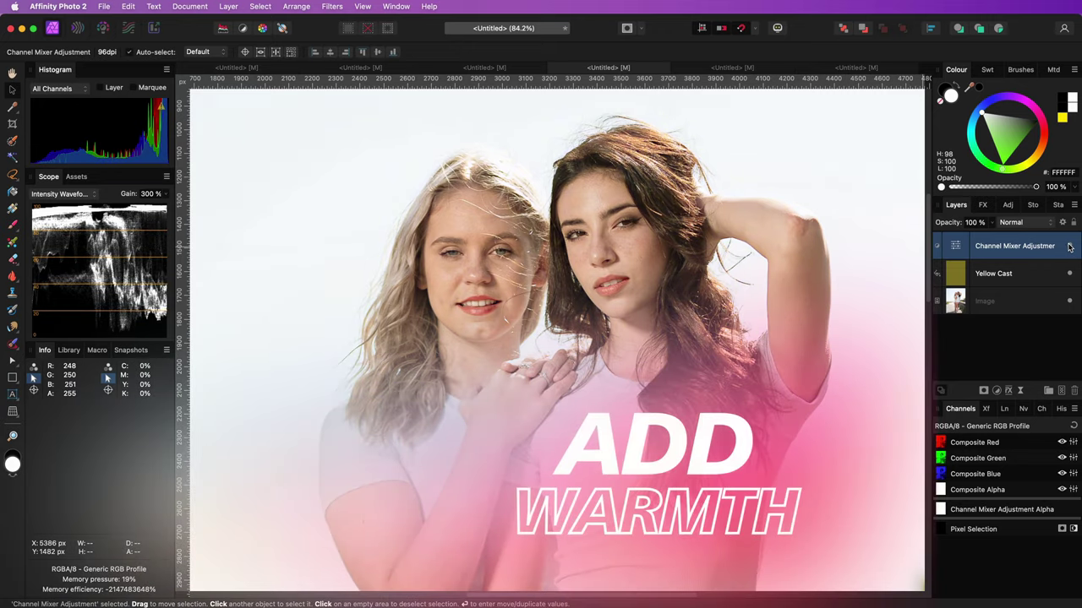
Step: Delete the previous mixer and add a LAB Channel Mixer with BOpponent as output
key(Delete)
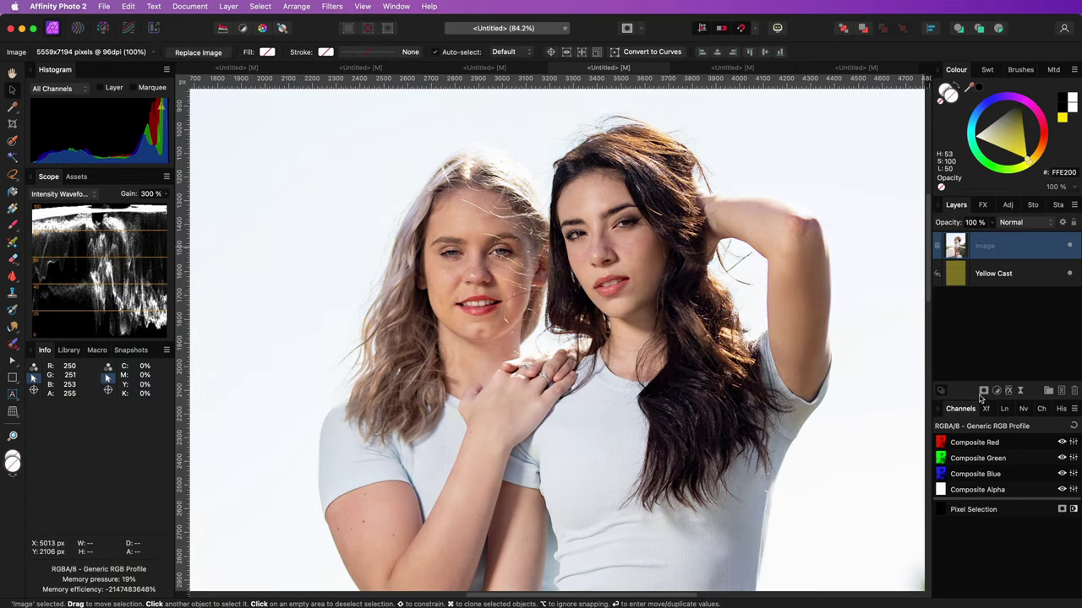
click(996, 391)
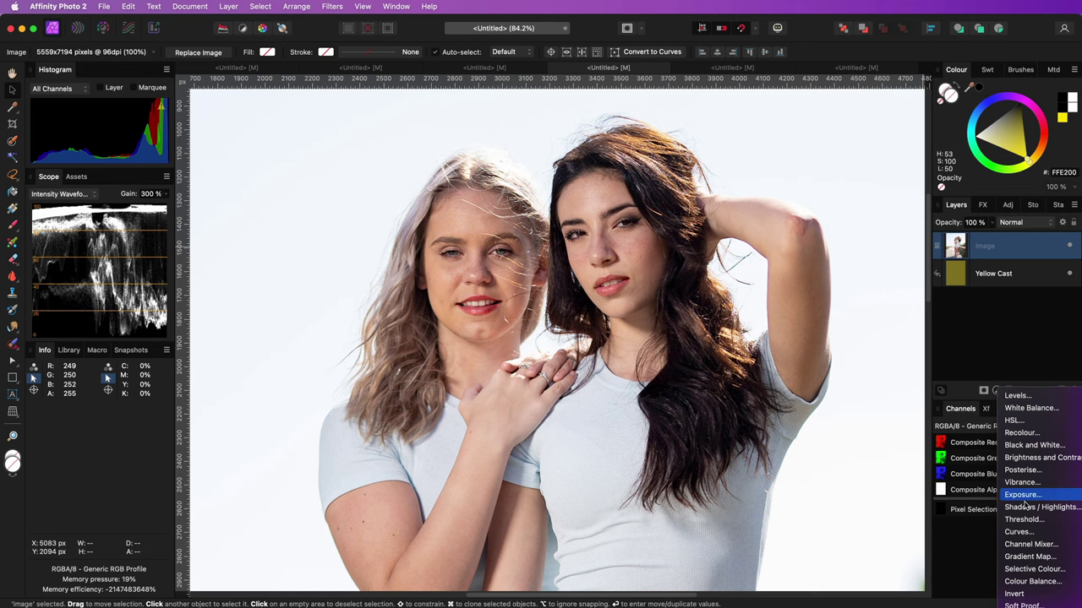
click(1027, 543)
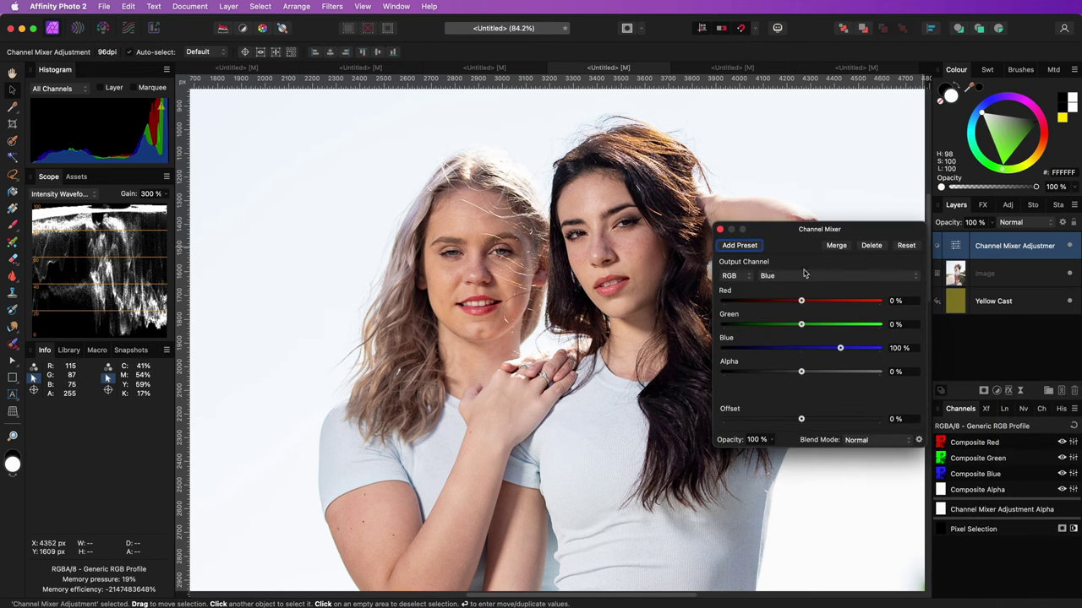
click(741, 277)
click(736, 228)
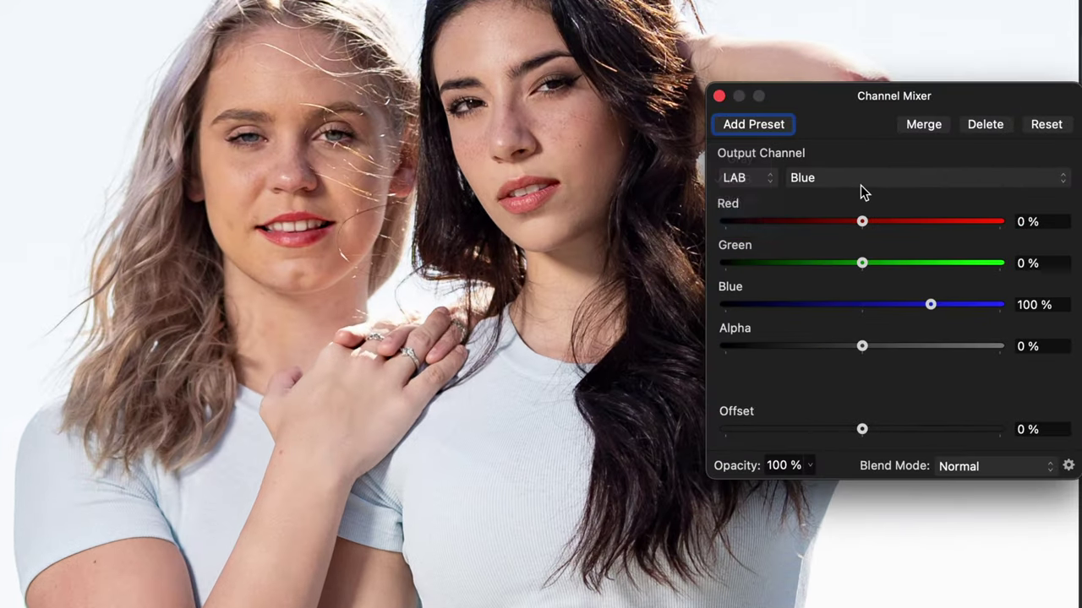
click(856, 189)
click(855, 219)
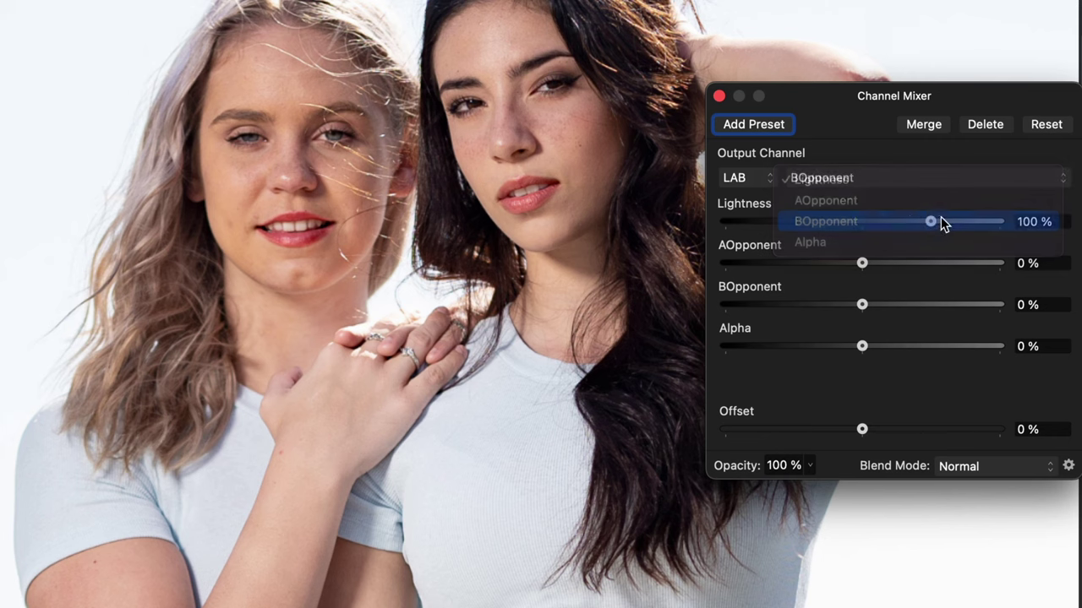
Step: Set Lightness 5%, AOpponent 25%, BOpponent 80%, then hide the layer to compare
click(1033, 221)
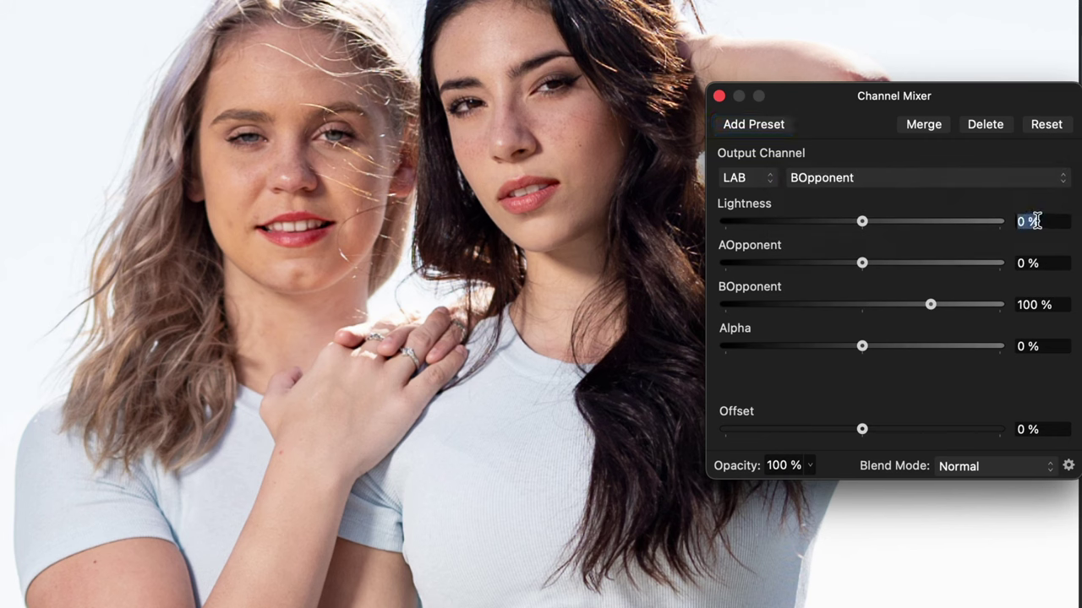
text(5)
key(Tab)
key(Tab)
text(2)
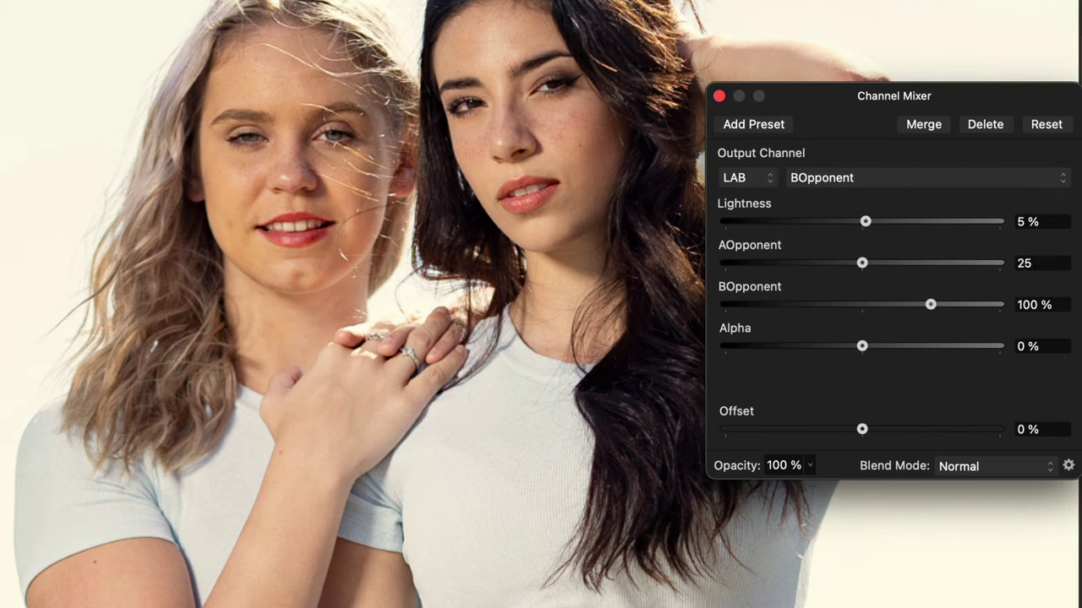
key(Tab)
key(Tab)
text(80)
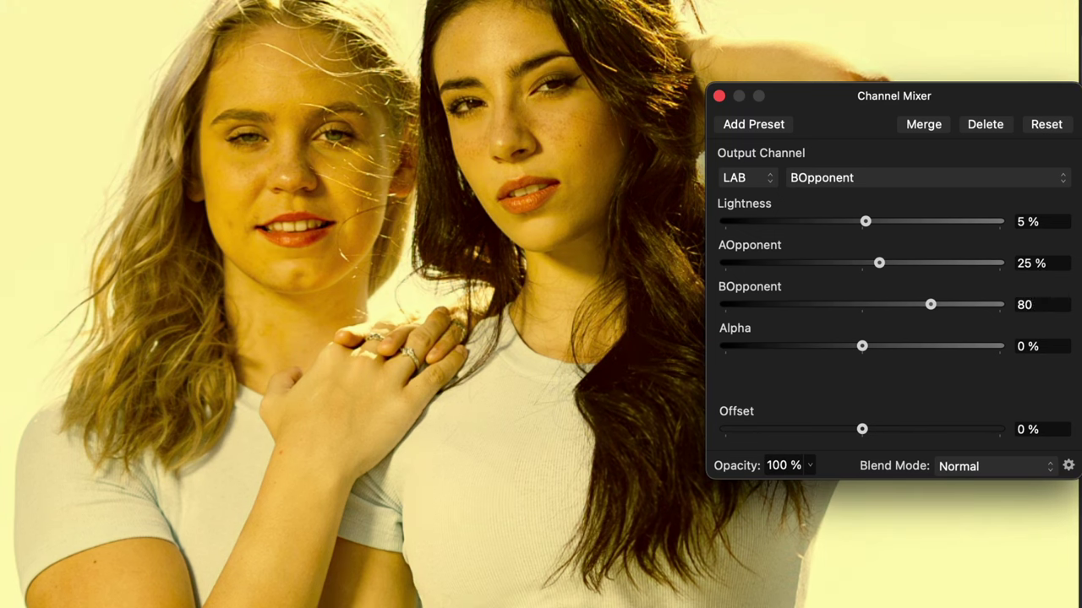
key(Tab)
click(719, 95)
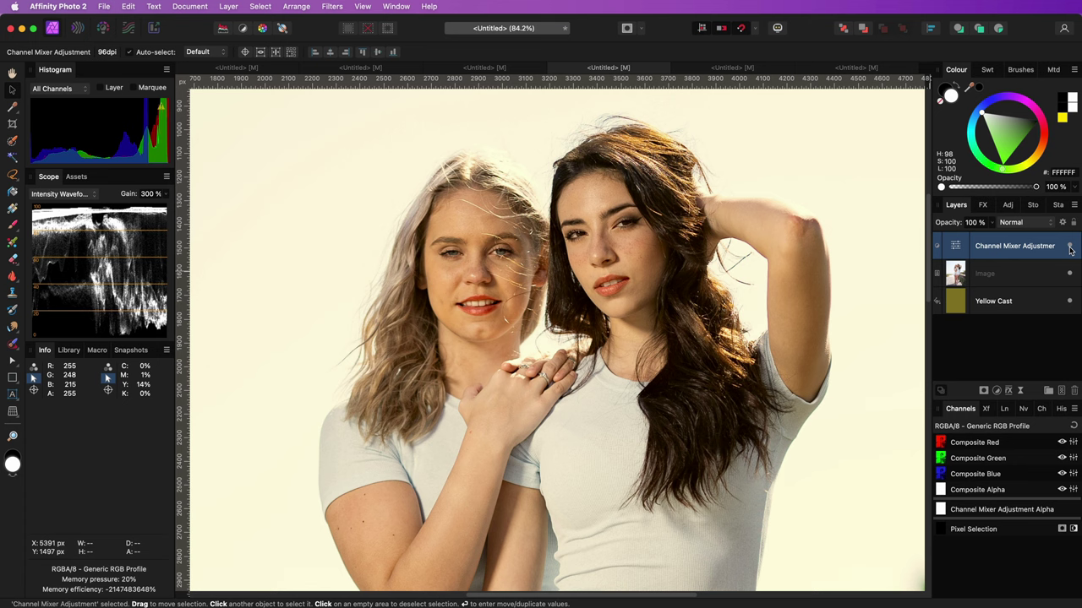
click(1070, 247)
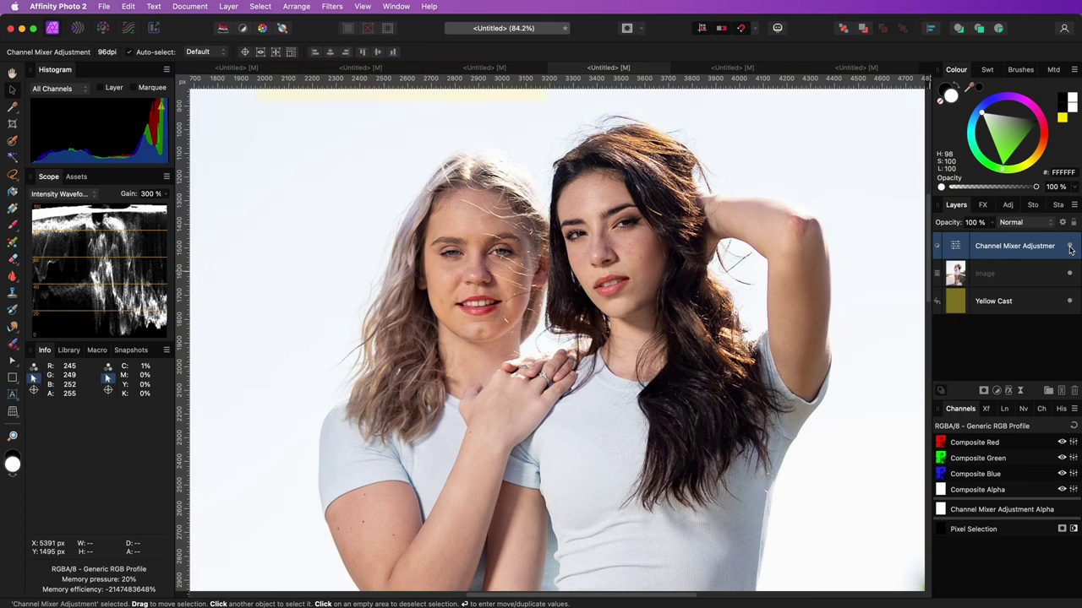
Step: Delete the warming mixer and add a CMYK Channel Mixer editing the Yellow output
key(Delete)
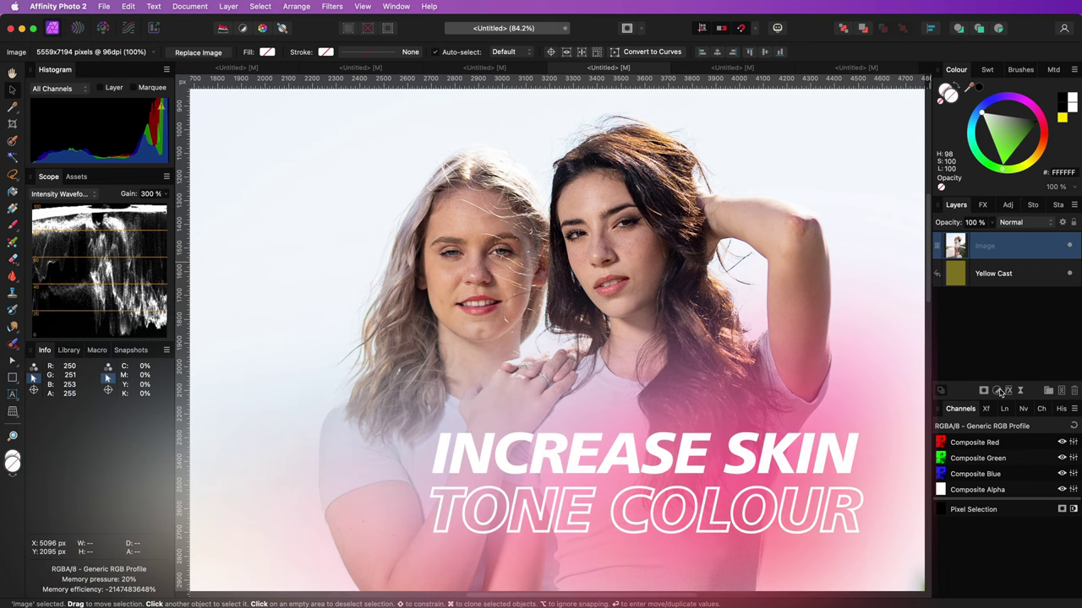
click(998, 391)
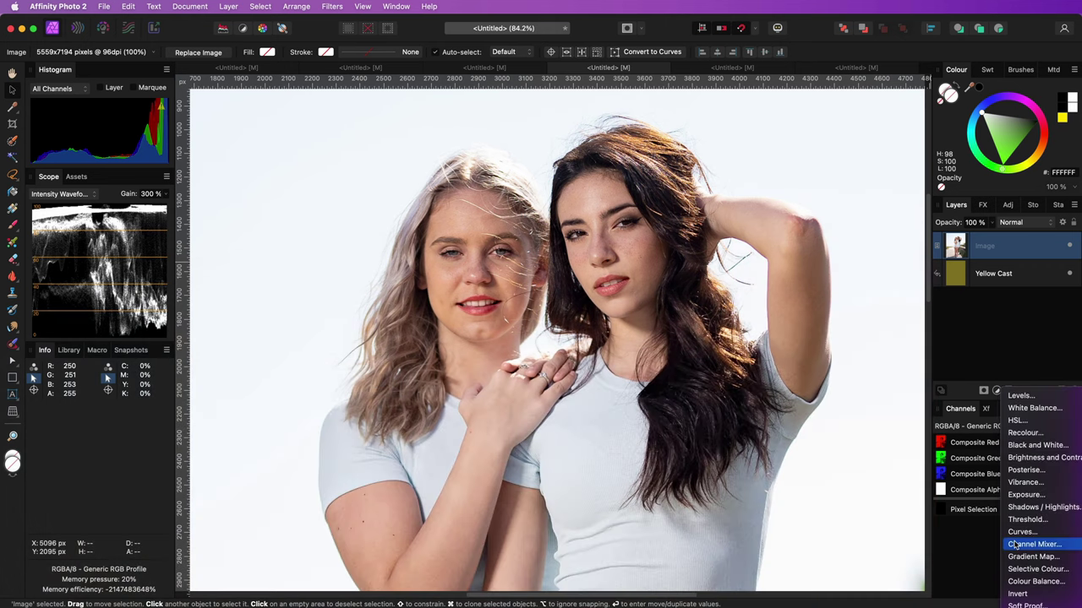
click(1031, 544)
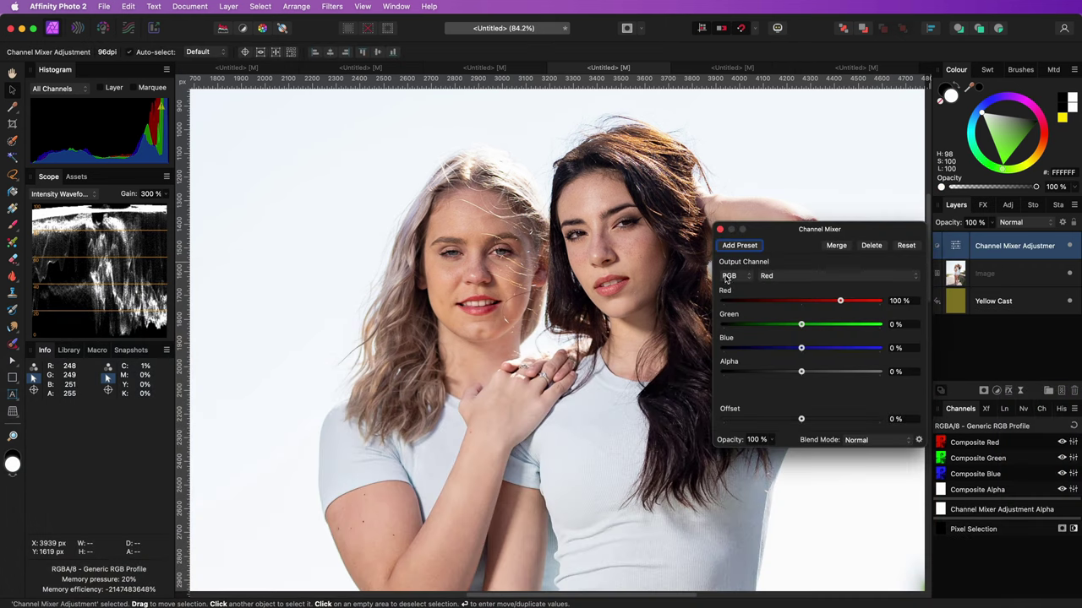
click(728, 276)
click(730, 195)
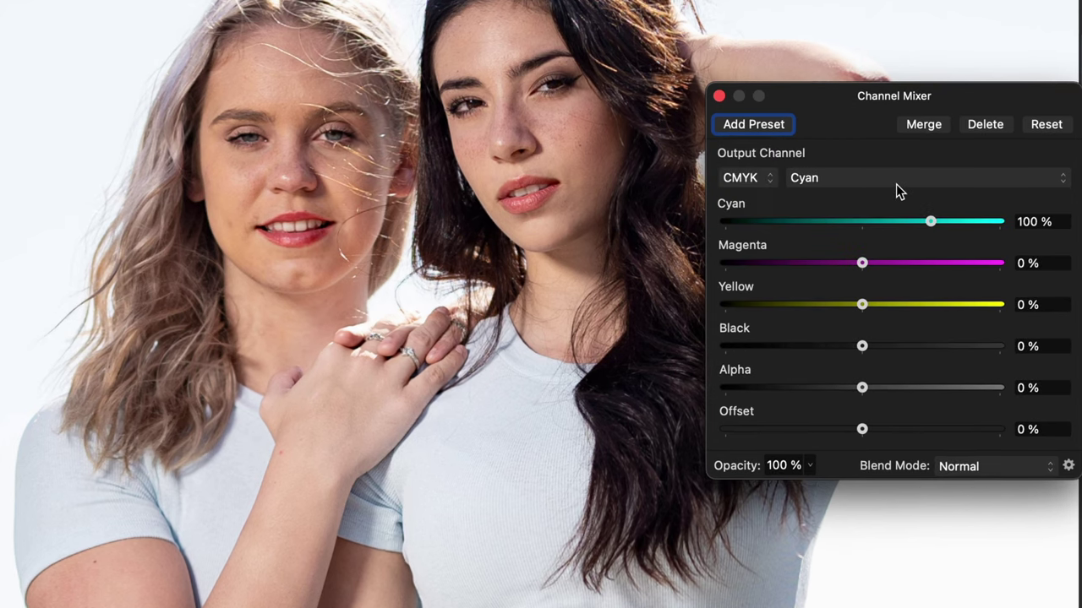
click(896, 180)
click(890, 219)
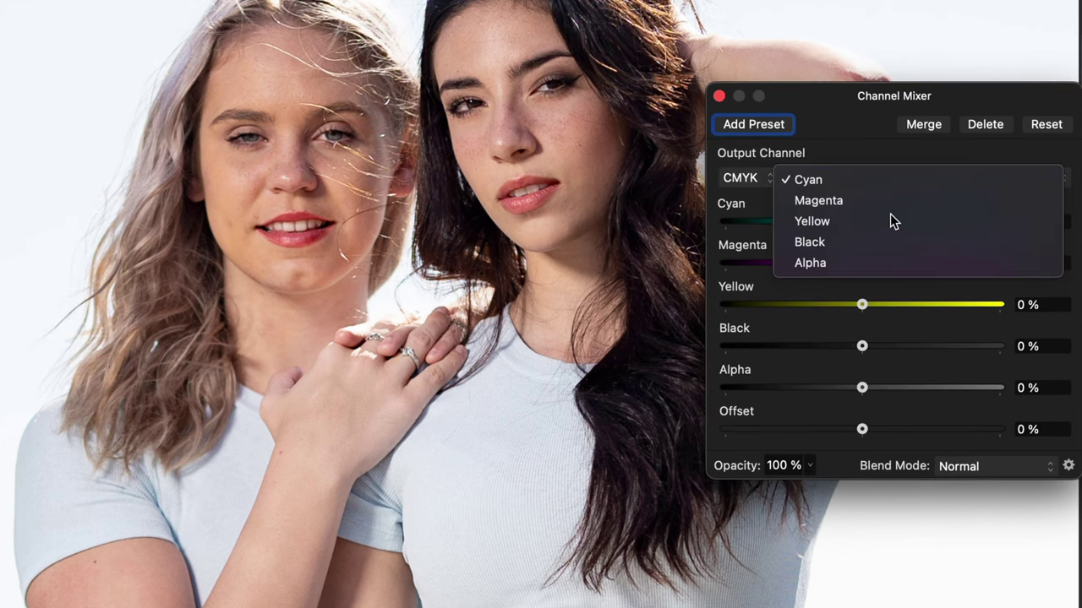
Step: Set the Yellow output to Magenta 50% and Yellow 150%
click(1025, 266)
text(50)
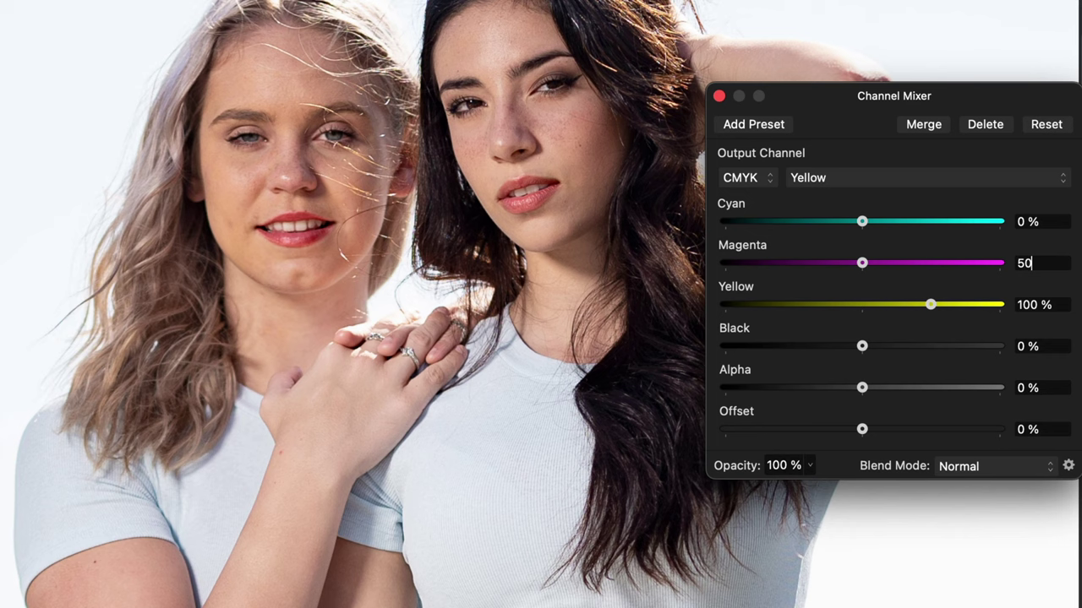
key(Tab)
text(150)
key(Return)
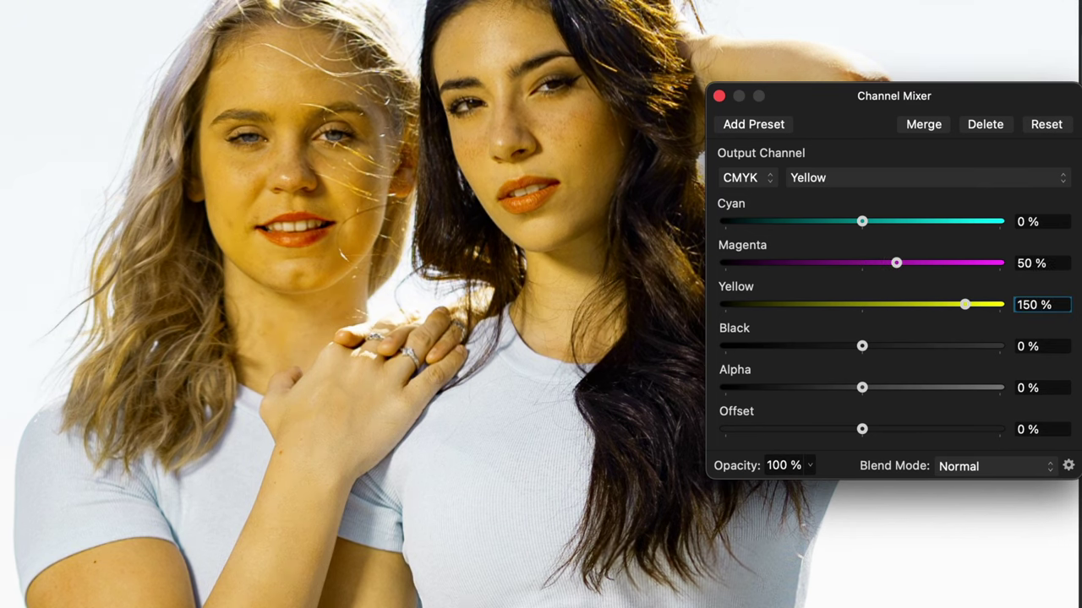
Step: Set the Magenta output's Yellow amount to 50%
click(911, 179)
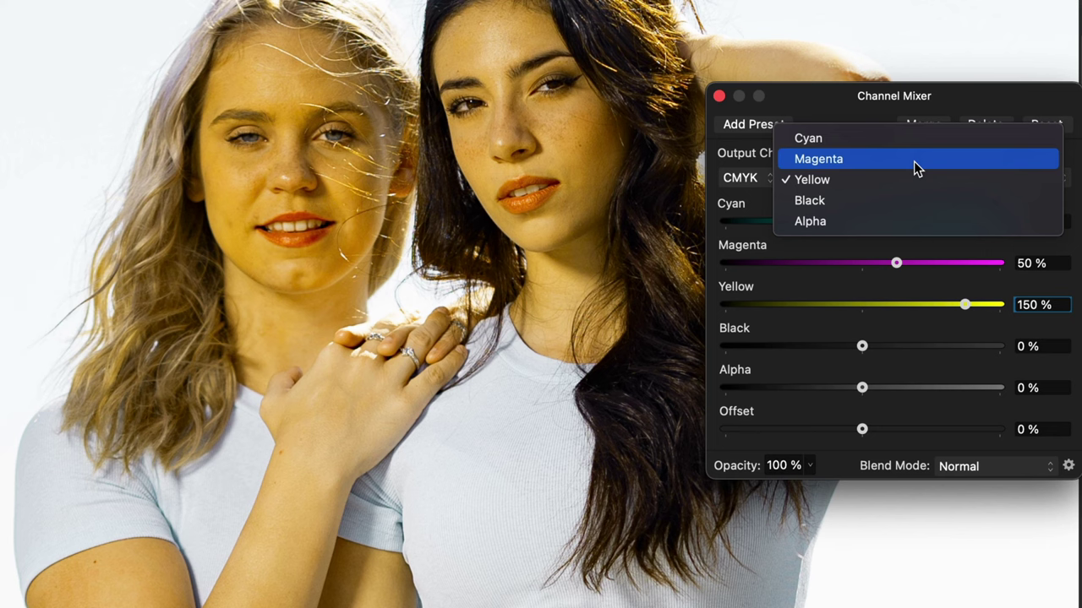
click(913, 161)
click(1028, 308)
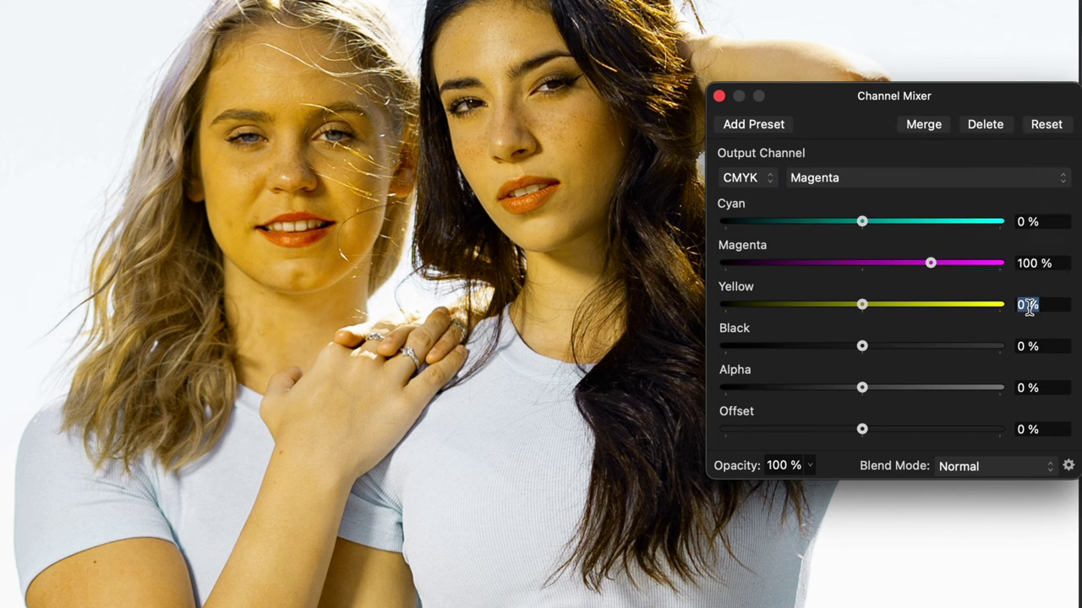
text(50)
key(Return)
click(719, 96)
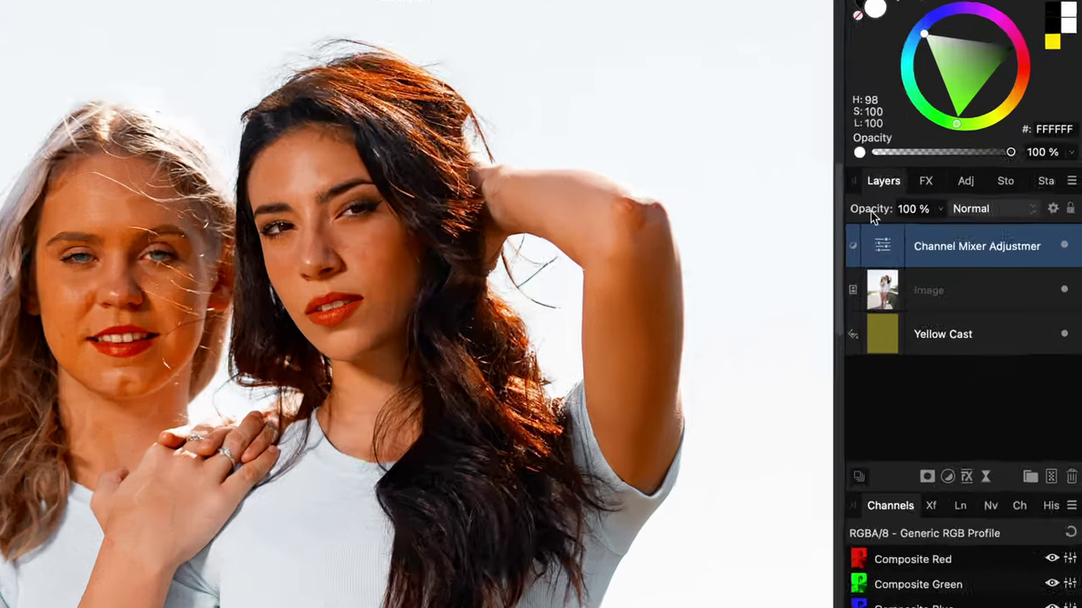
Step: Lower the skin-tone layer's opacity to 89% and fade it out over bright underlying areas
drag(948, 226, 890, 225)
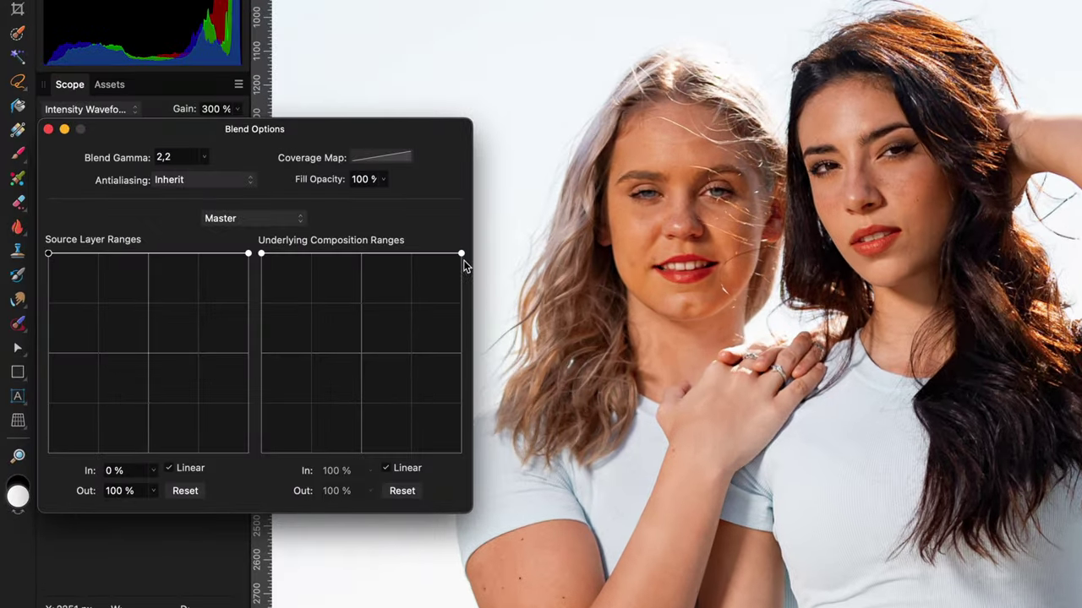
drag(372, 279, 372, 440)
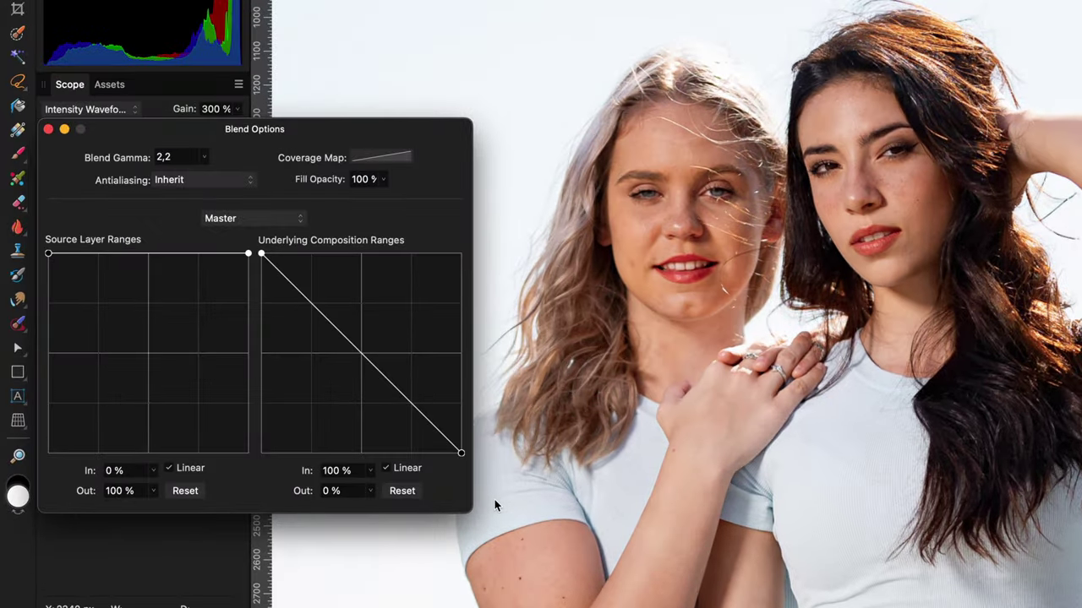
click(48, 129)
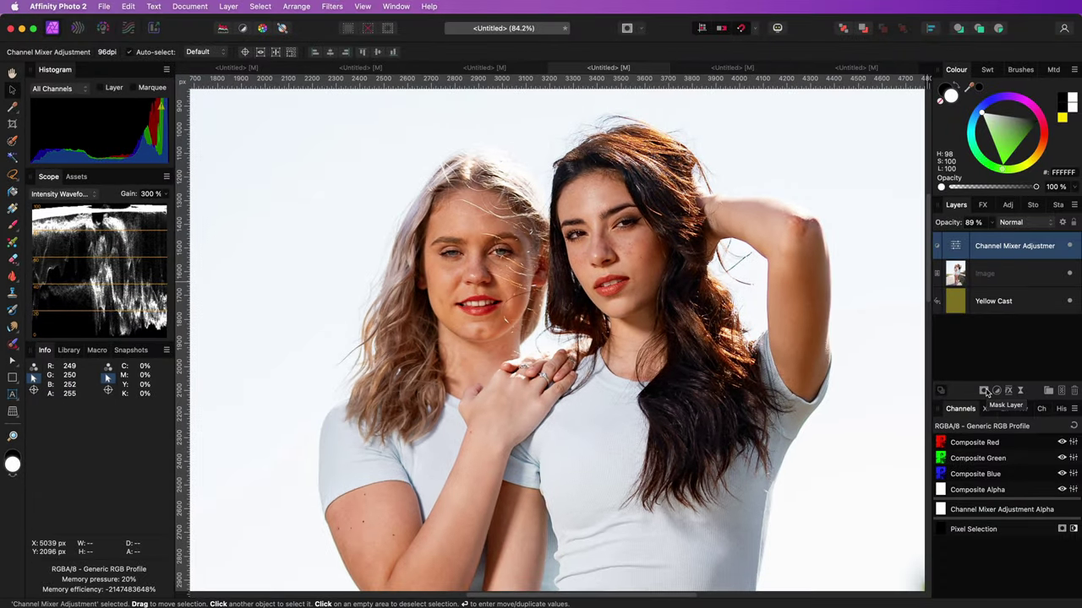
Step: Add a mask to the mixer layer and brush the effect onto both women's faces
click(986, 391)
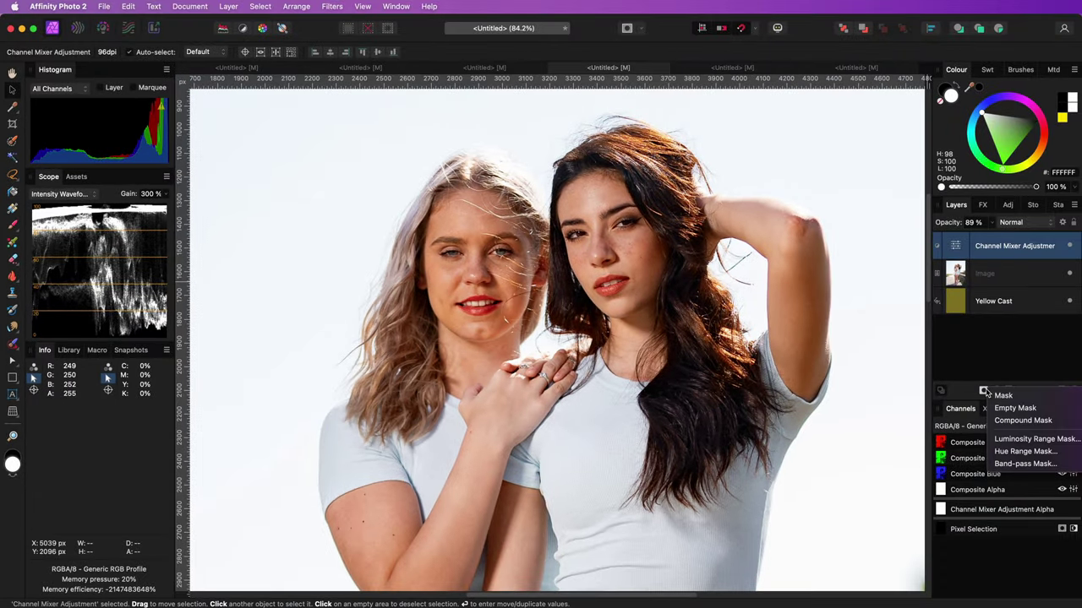
click(1006, 408)
key(b)
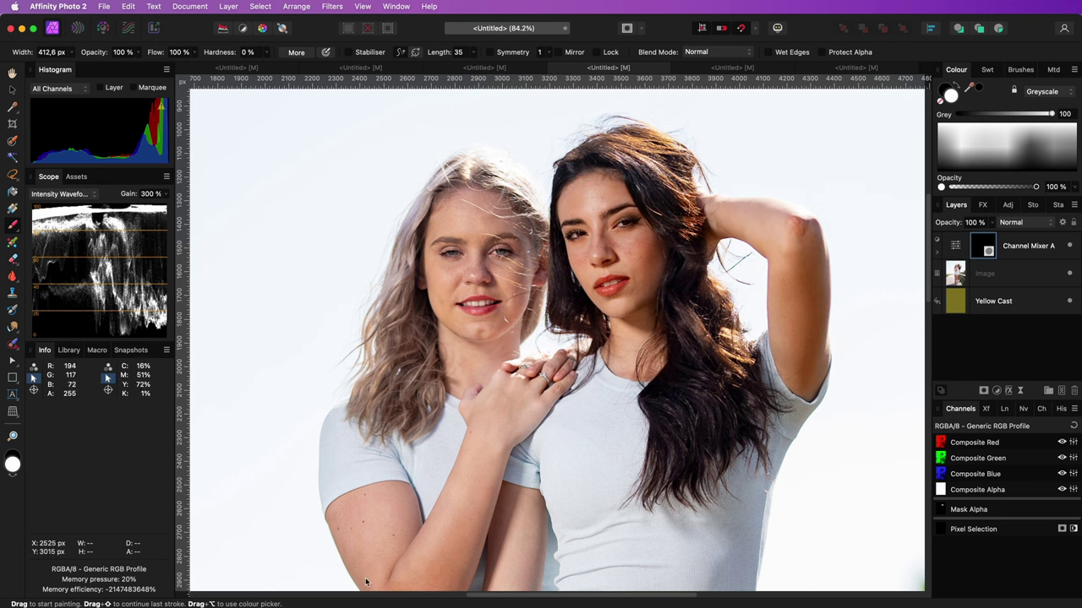
mouse_move(515, 243)
mouse_down()
mouse_move(489, 380)
mouse_move(619, 271)
mouse_move(477, 221)
mouse_move(475, 308)
mouse_up()
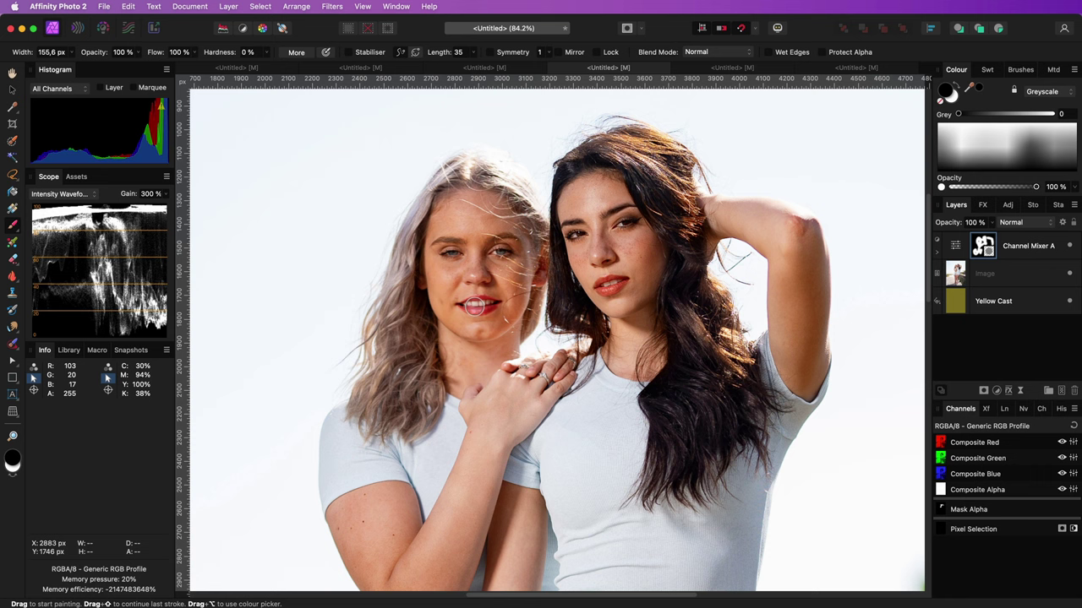
Step: Add another LAB Channel Mixer above the skin-tone layer, blended in Screen mode
click(1028, 246)
click(996, 390)
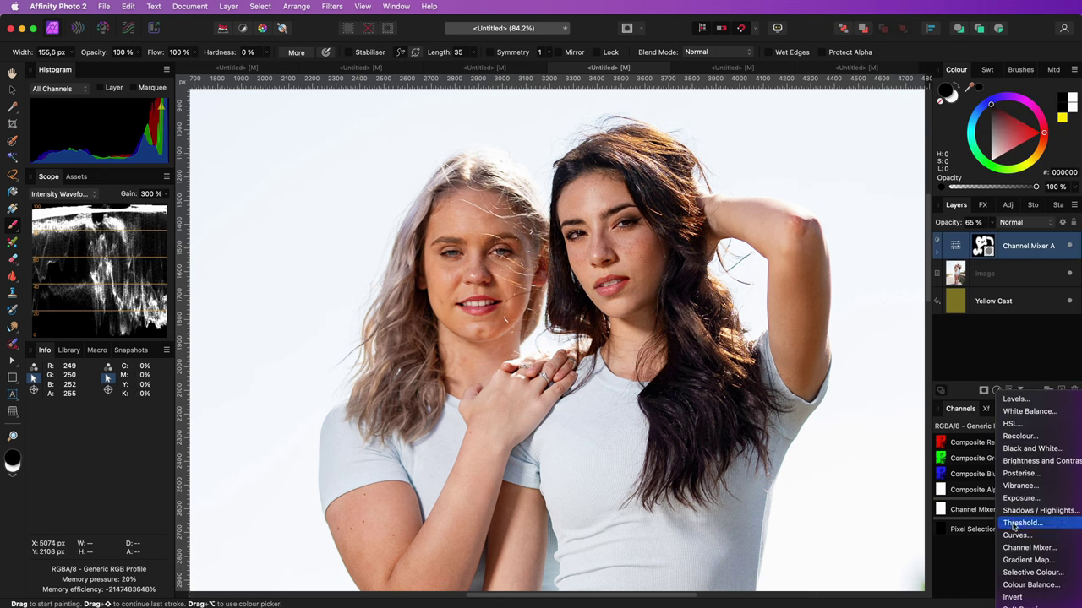
click(1028, 548)
click(732, 276)
click(730, 300)
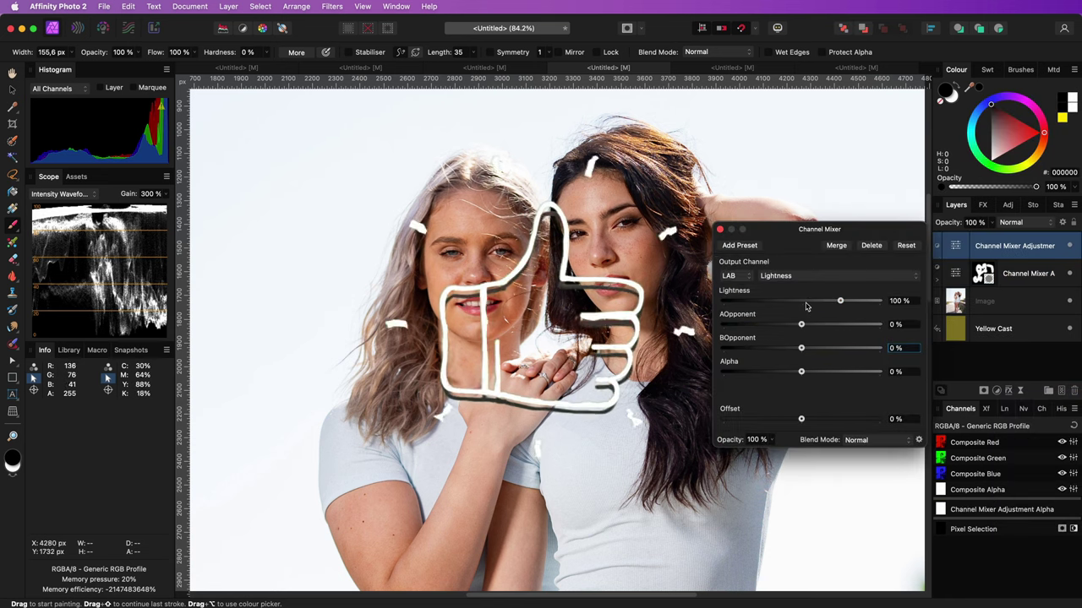
click(719, 228)
click(1011, 222)
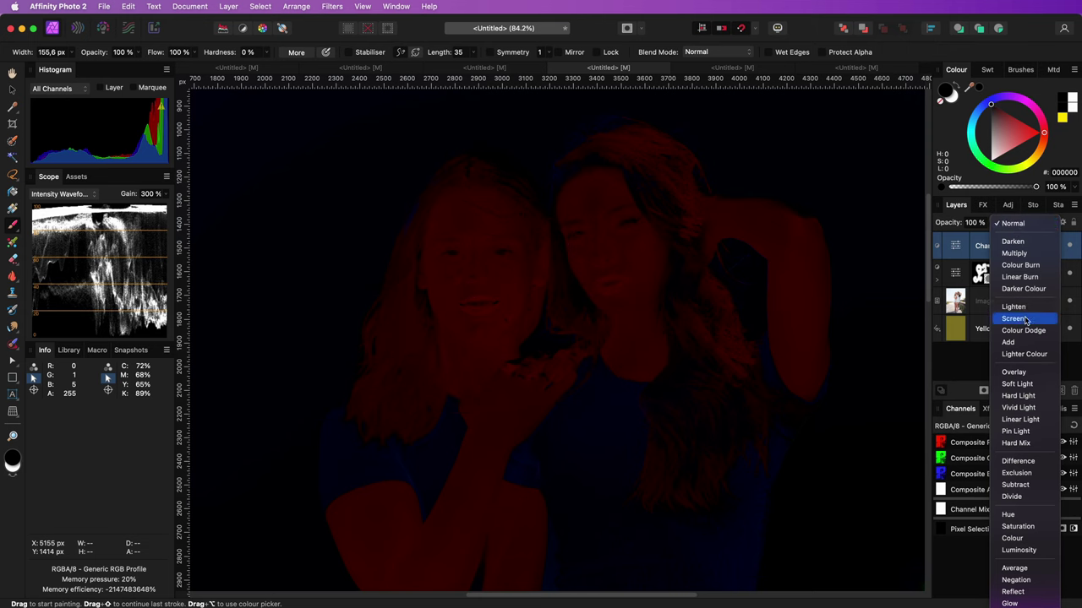
click(1025, 319)
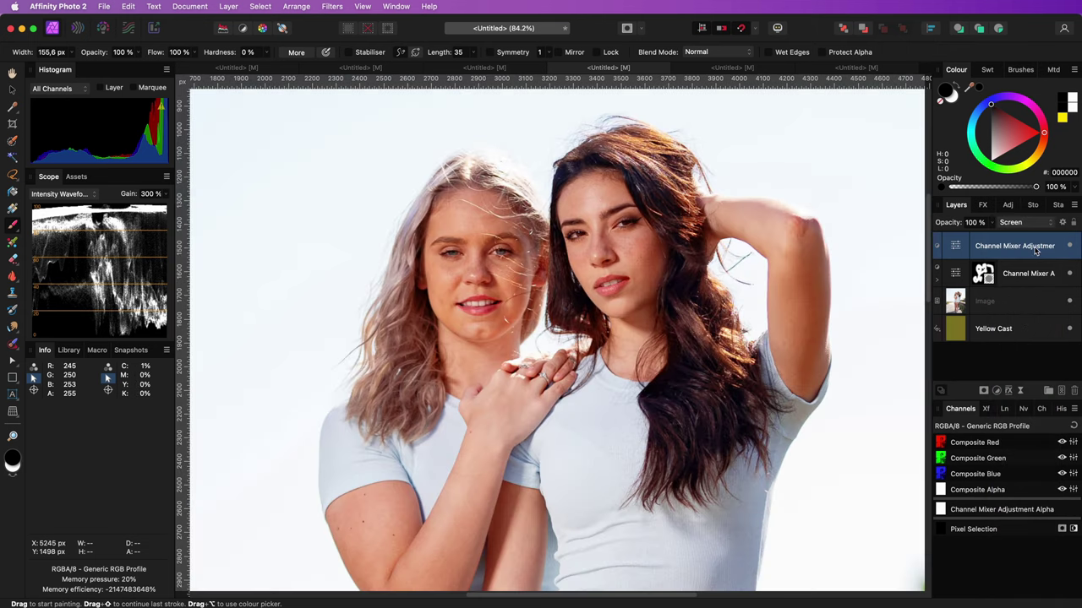